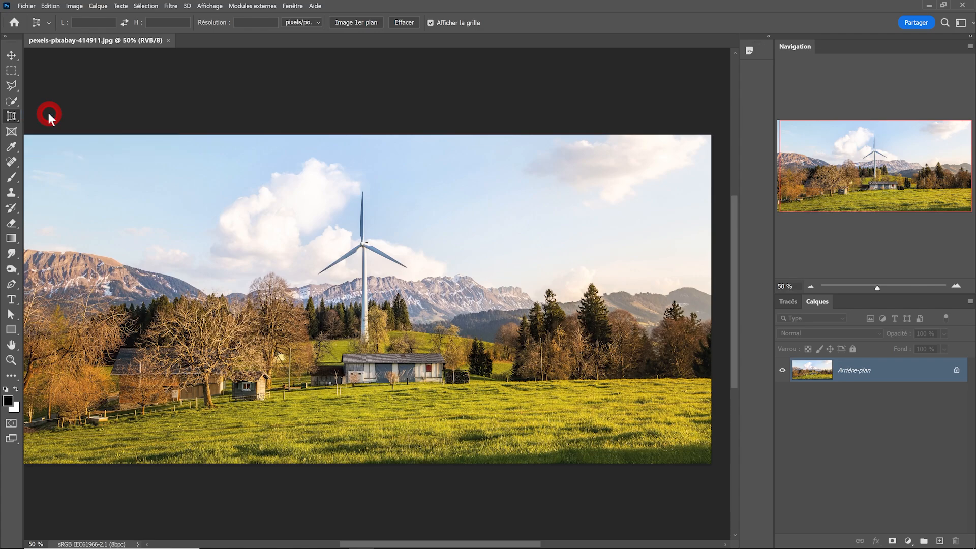
Crop the photo around the wind turbine to 1080 px wide by 1920 px high, using the width, height and resolution preset
{"action": "left_click", "coordinate": [89, 23]}
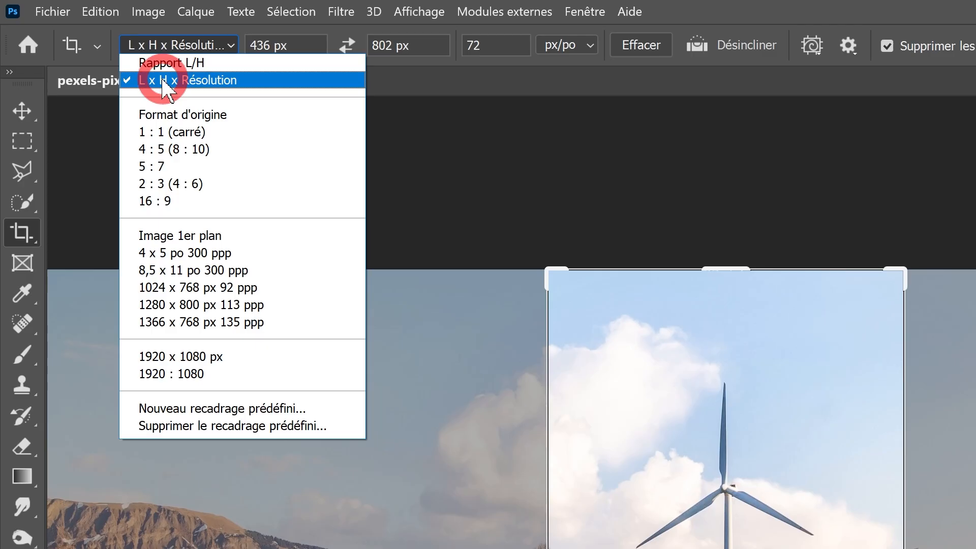
{"action": "left_click", "coordinate": [223, 81]}
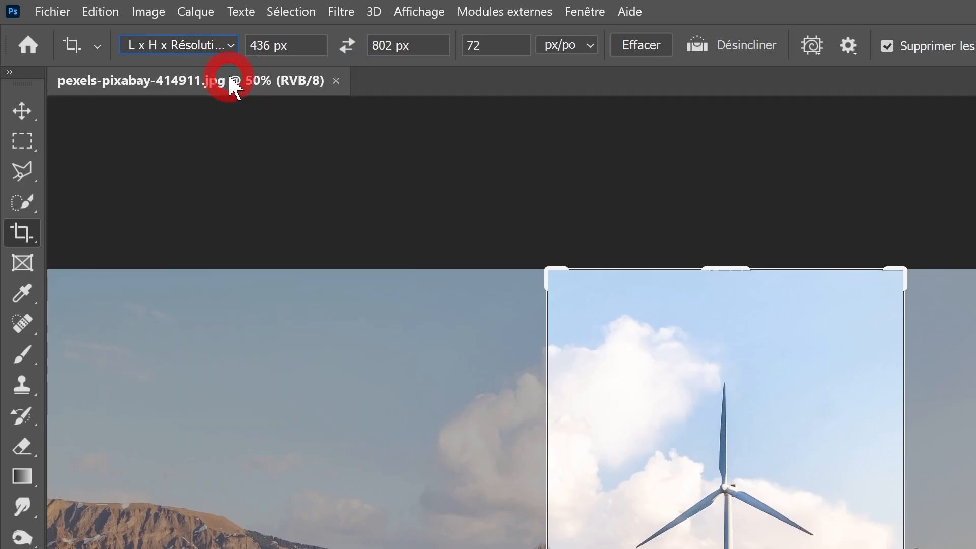
{"action": "left_click", "coordinate": [376, 46]}
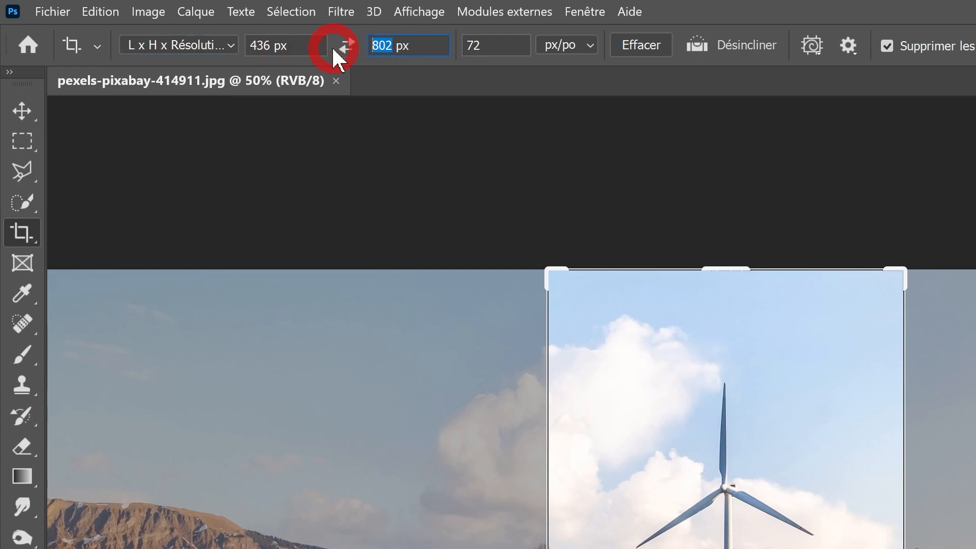
{"action": "type", "text": "1920"}
{"action": "left_click", "coordinate": [272, 45]}
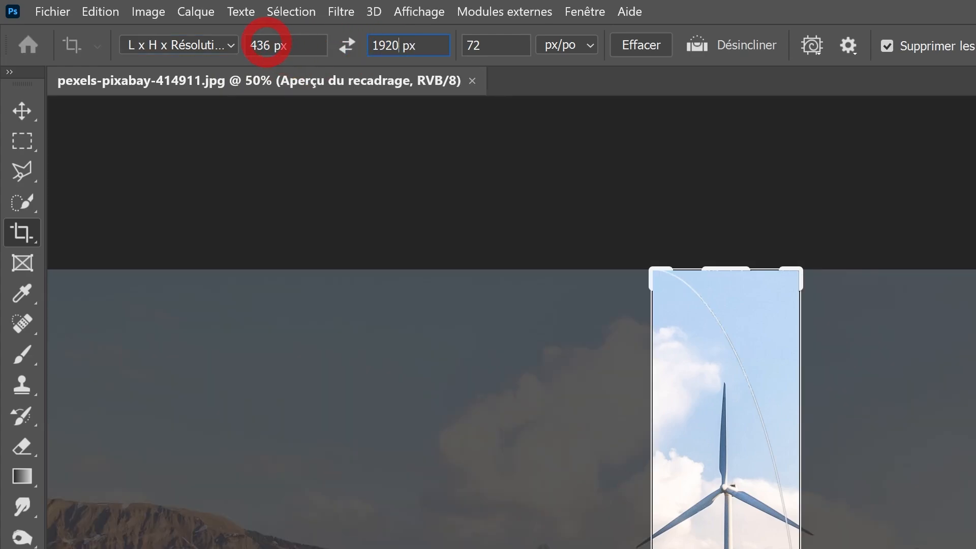
{"action": "type", "text": "1080"}
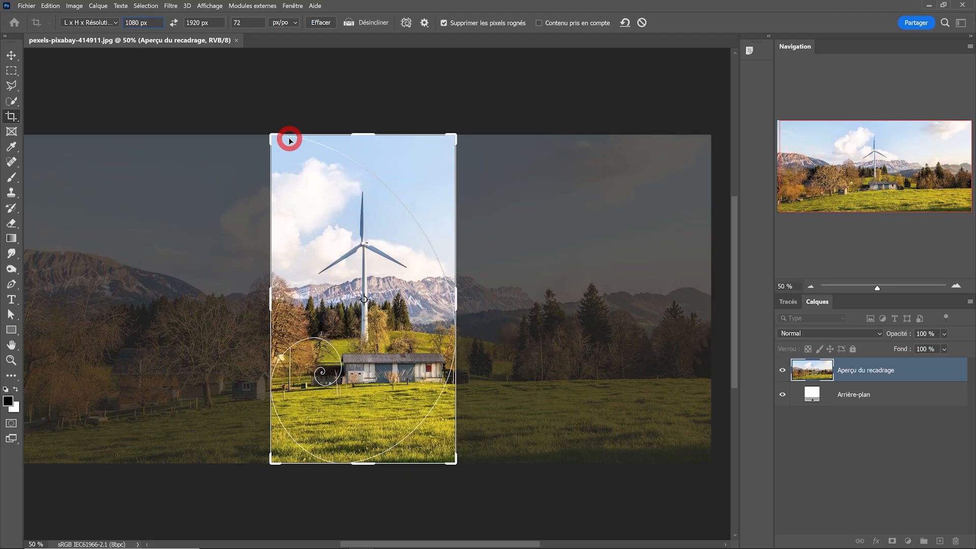
{"action": "key", "text": "Return"}
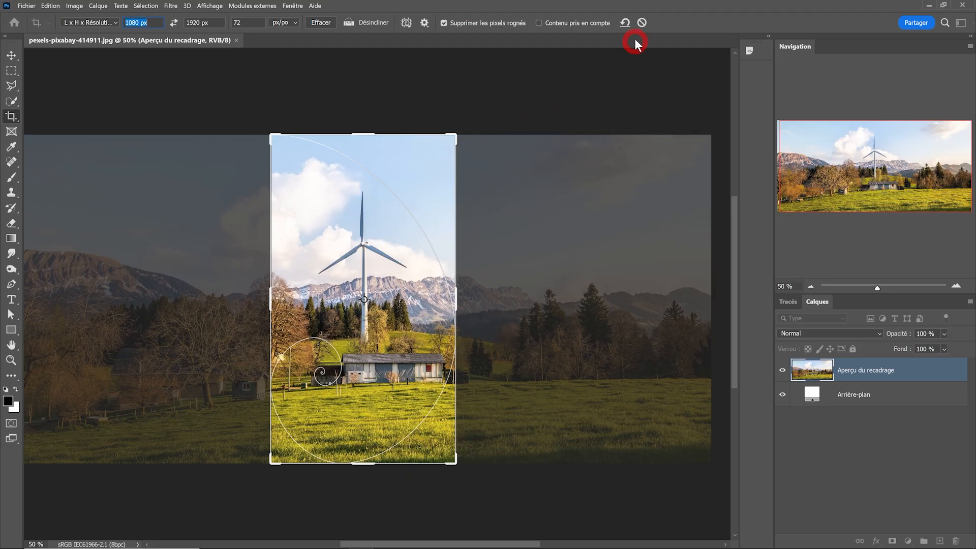
{"action": "key", "text": "Return"}
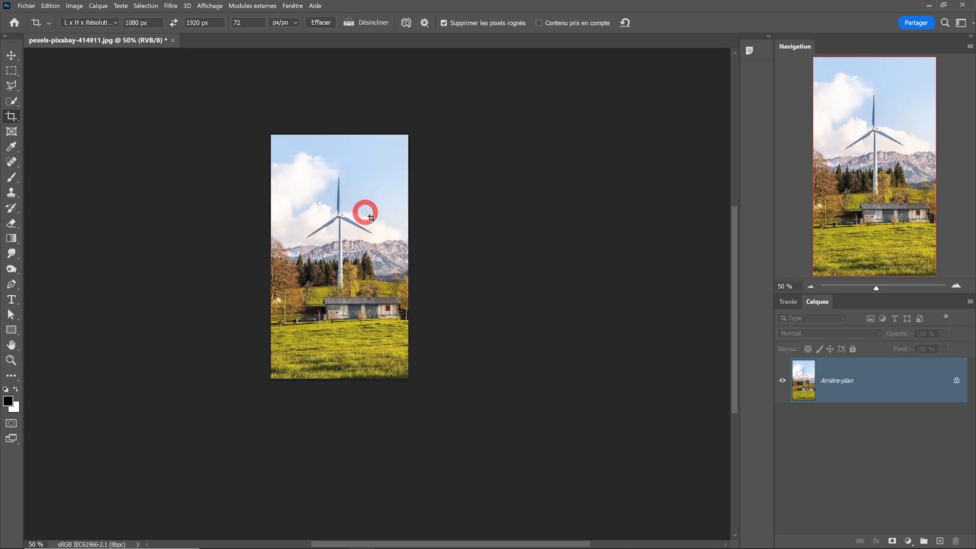
Select the wind turbine with the Object Selection tool
{"action": "scroll", "coordinate": [364, 212], "scroll_direction": "up", "scroll_amount": 5}
{"action": "scroll", "coordinate": [342, 216], "scroll_direction": "down", "scroll_amount": 4}
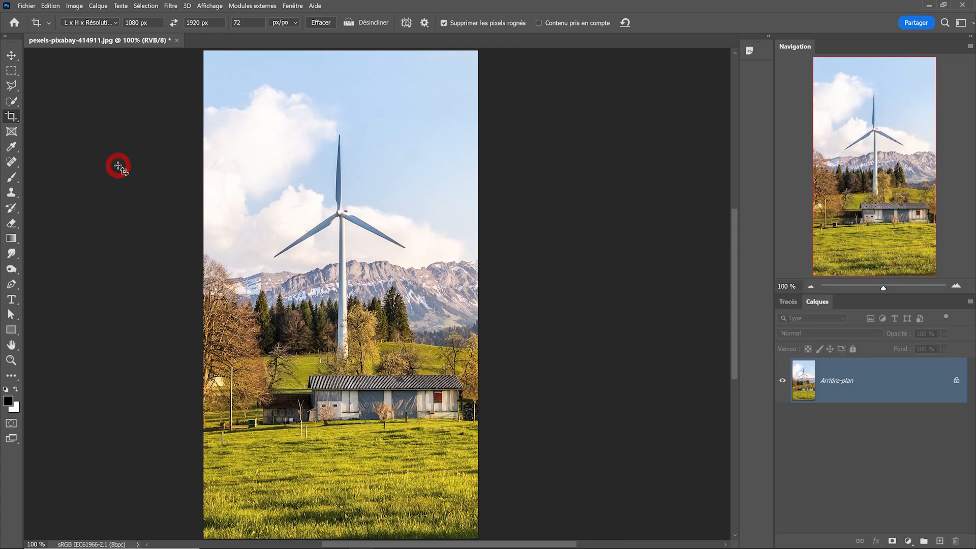
{"action": "left_click_drag", "start_coordinate": [11, 100], "coordinate": [49, 107]}
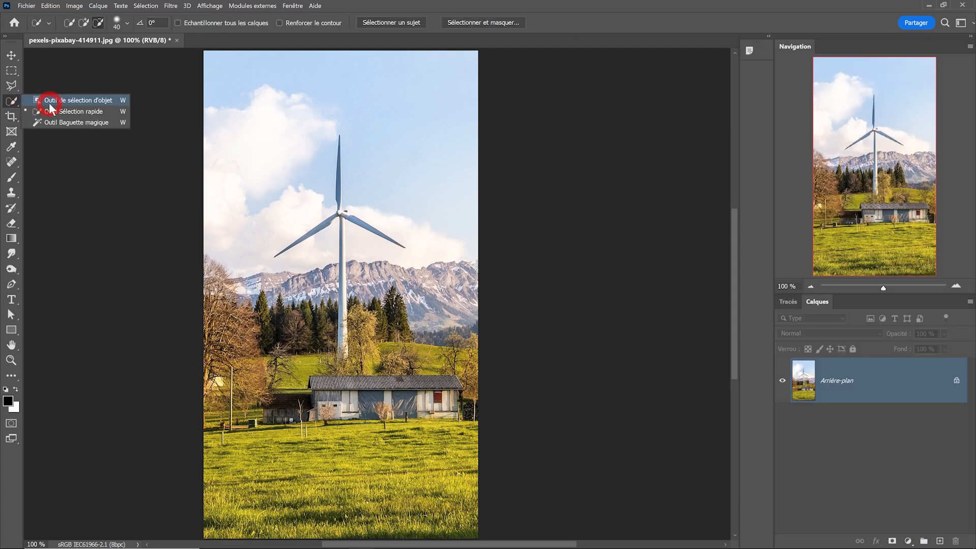
{"action": "left_click", "coordinate": [60, 104]}
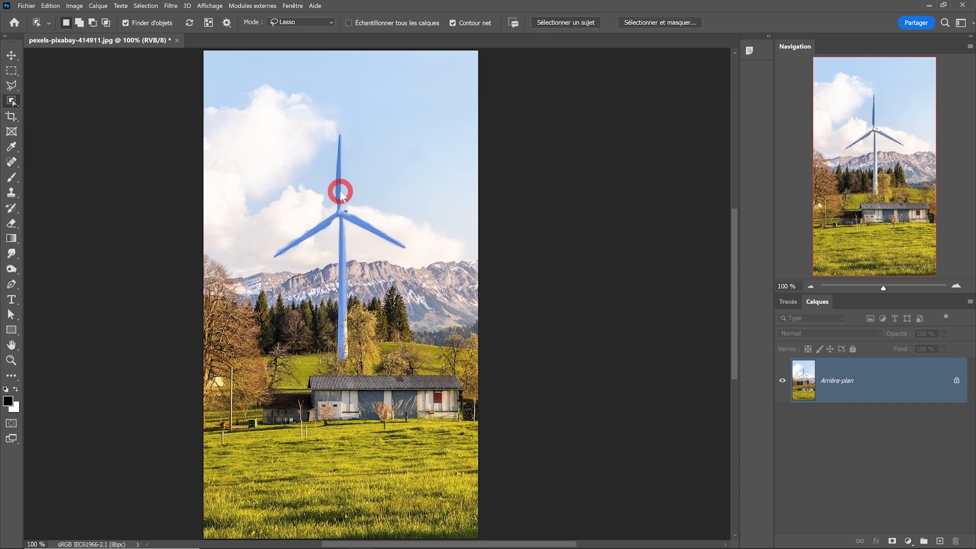
{"action": "scroll", "coordinate": [340, 193], "scroll_direction": "up", "scroll_amount": 3}
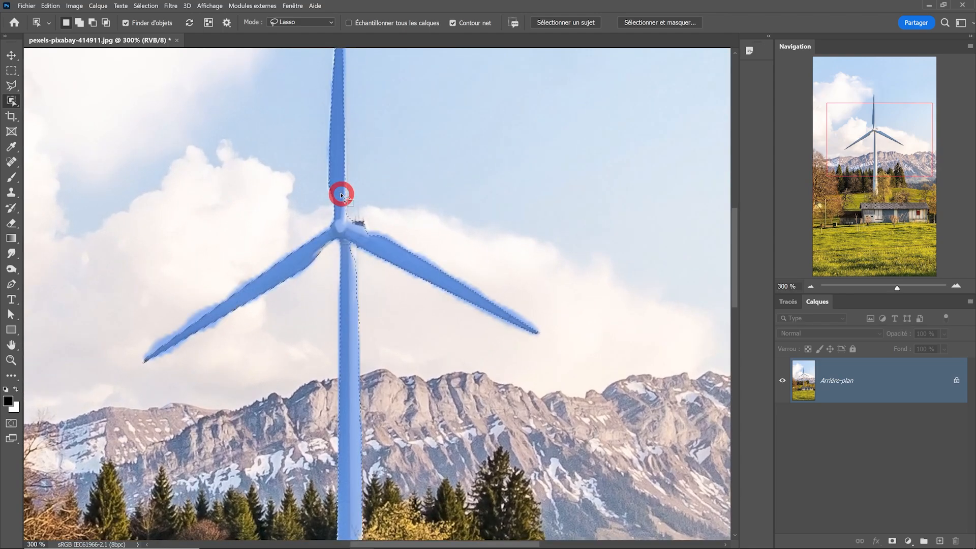
{"action": "mouse_move", "coordinate": [361, 146]}
{"action": "left_mouse_down"}
{"action": "mouse_move", "coordinate": [355, 285]}
{"action": "mouse_move", "coordinate": [367, 164]}
{"action": "left_mouse_up"}
{"action": "scroll", "coordinate": [422, 297], "scroll_direction": "up", "scroll_amount": 6}
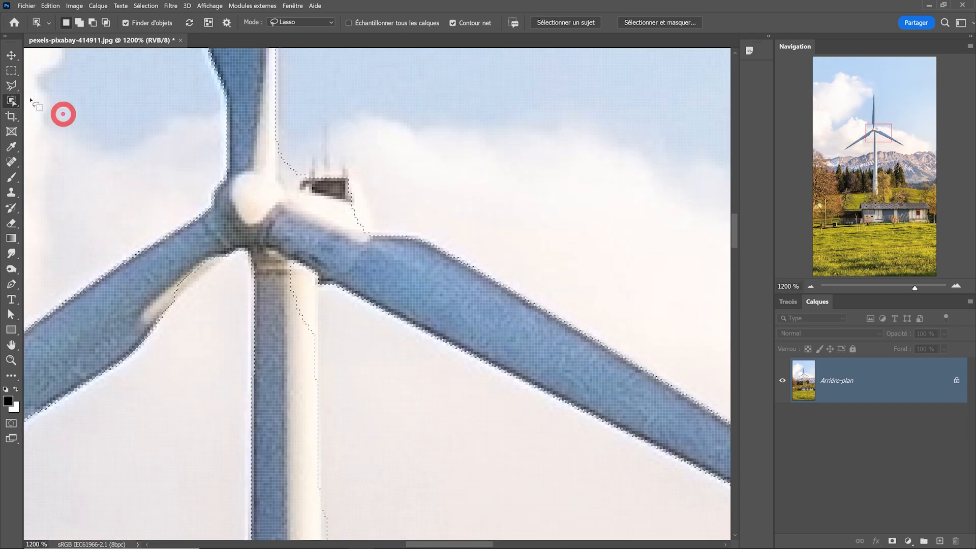
Refine the selection around the hub with the Lasso tool and subtract the mast so that only the blades stay selected
{"action": "right_click", "coordinate": [14, 87]}
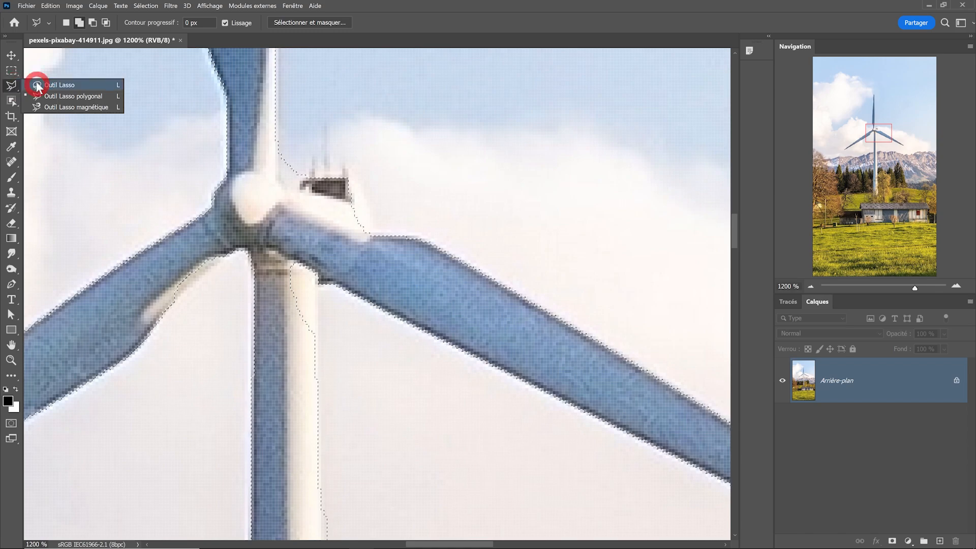
{"action": "left_click", "coordinate": [38, 86]}
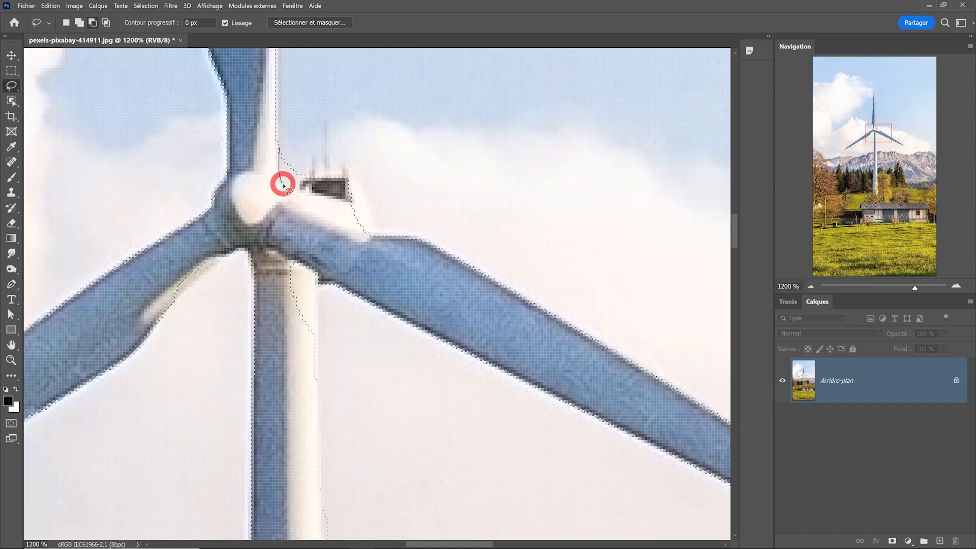
{"action": "left_click_drag", "start_coordinate": [314, 232], "coordinate": [347, 139]}
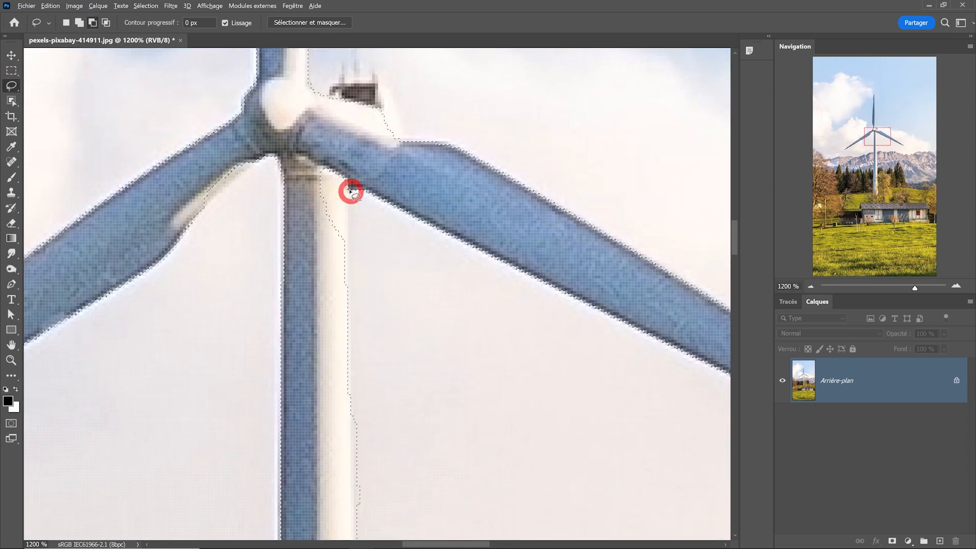
{"action": "mouse_move", "coordinate": [336, 175]}
{"action": "left_mouse_down"}
{"action": "mouse_move", "coordinate": [300, 154]}
{"action": "mouse_move", "coordinate": [236, 215]}
{"action": "left_mouse_up"}
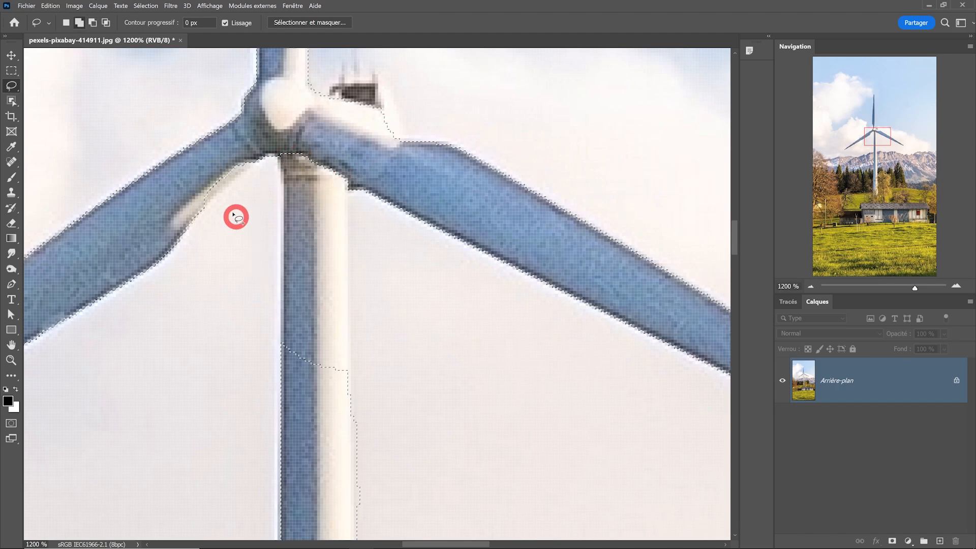
{"action": "left_click_drag", "start_coordinate": [258, 161], "coordinate": [204, 209]}
{"action": "scroll", "coordinate": [241, 243], "scroll_direction": "down", "scroll_amount": 2}
{"action": "left_click_drag", "start_coordinate": [244, 261], "coordinate": [259, 167]}
{"action": "mouse_move", "coordinate": [268, 178]}
{"action": "left_mouse_down"}
{"action": "mouse_move", "coordinate": [275, 342]}
{"action": "mouse_move", "coordinate": [270, 310]}
{"action": "left_mouse_up"}
{"action": "scroll", "coordinate": [299, 255], "scroll_direction": "down", "scroll_amount": 4}
{"action": "mouse_move", "coordinate": [311, 182]}
{"action": "left_mouse_down"}
{"action": "mouse_move", "coordinate": [372, 543]}
{"action": "mouse_move", "coordinate": [283, 172]}
{"action": "left_mouse_up"}
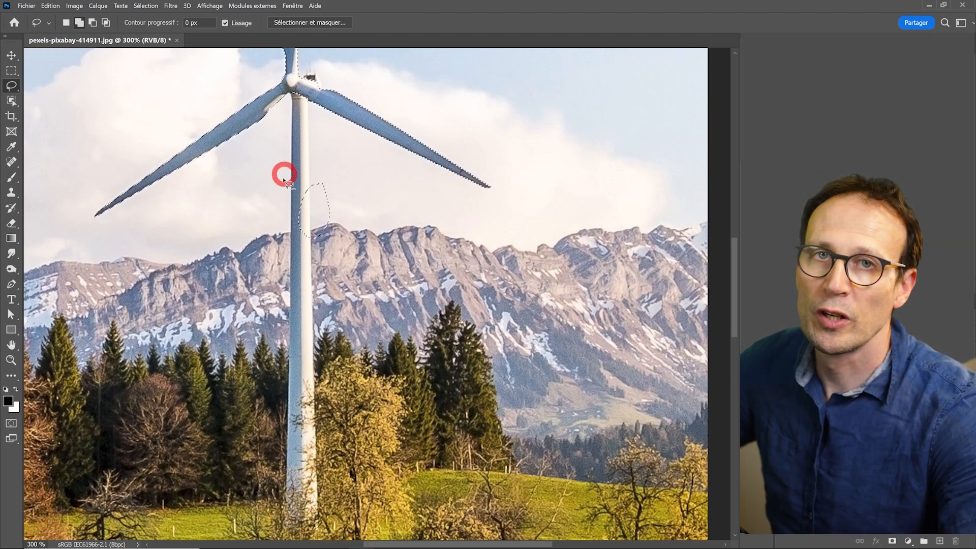
{"action": "scroll", "coordinate": [283, 181], "scroll_direction": "down", "scroll_amount": 1}
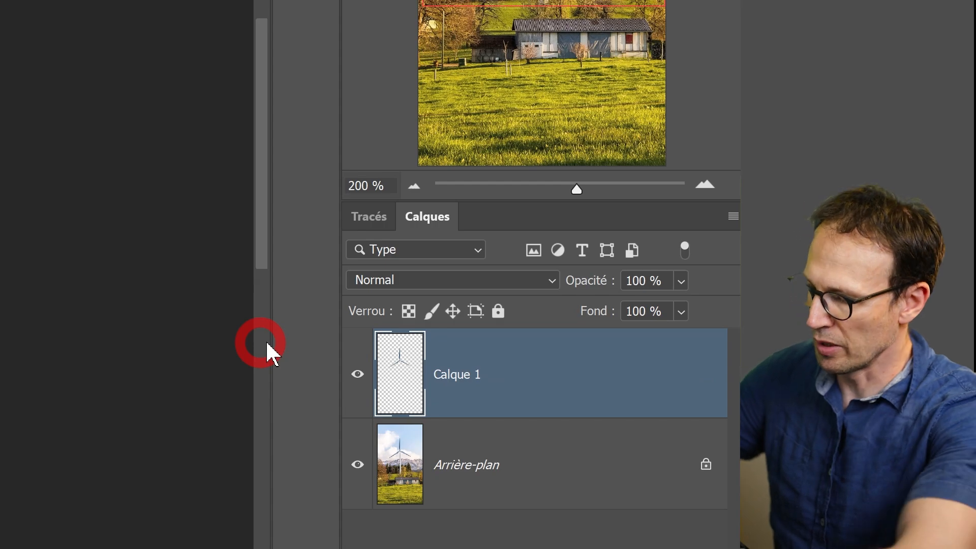
Rename the layer containing the cut-out blades as Pales and hide it
{"action": "double_click", "coordinate": [457, 374]}
{"action": "type", "text": "Pales"}
{"action": "key", "text": "Return"}
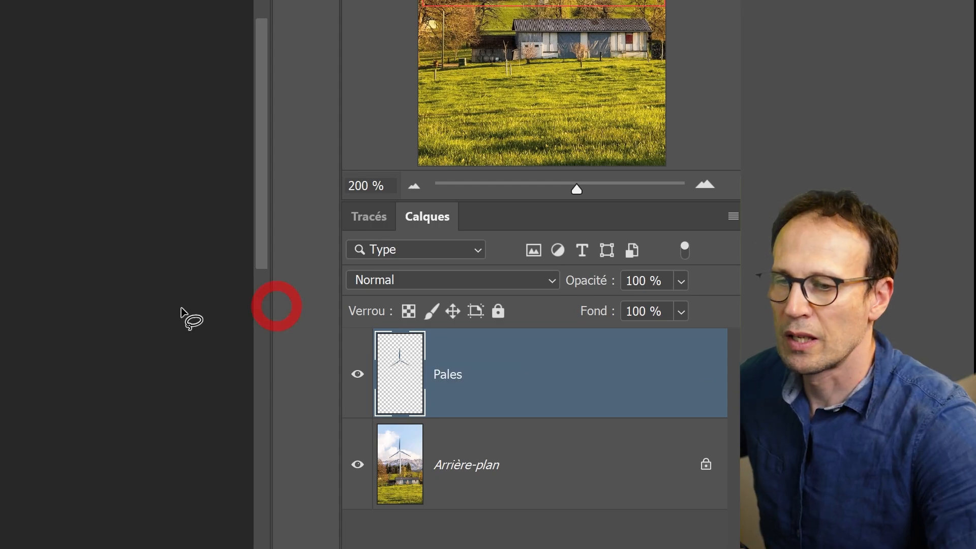
{"action": "left_click", "coordinate": [358, 374]}
Load the blade outline of the Pales layer as a selection and expand it by 10 pixels
{"action": "left_click", "coordinate": [501, 471]}
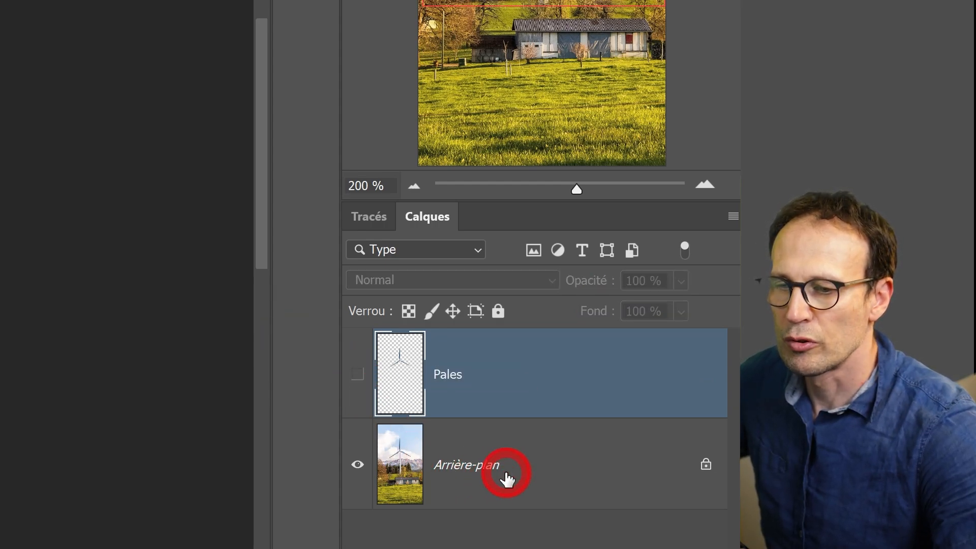
{"action": "left_click", "coordinate": [473, 454]}
{"action": "left_click", "coordinate": [398, 480]}
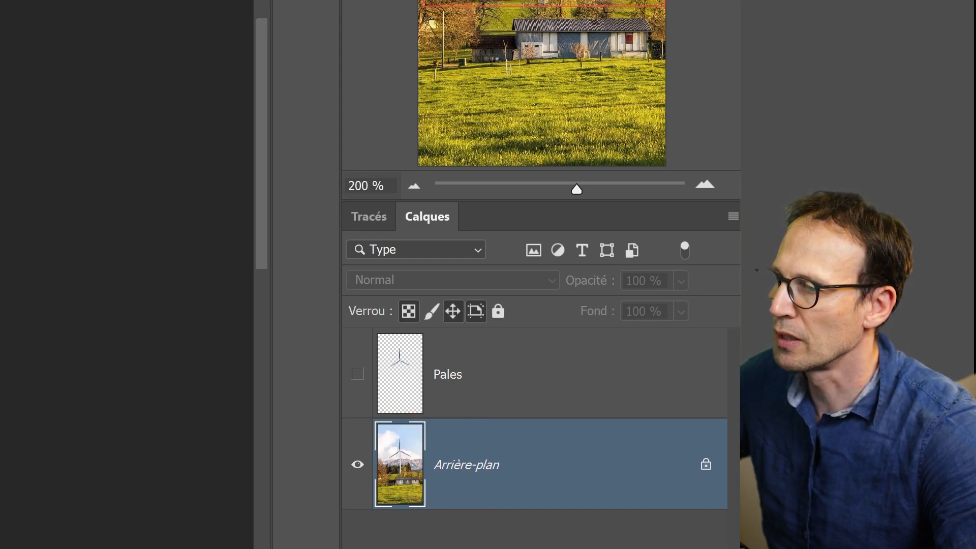
{"action": "left_click", "coordinate": [399, 398]}
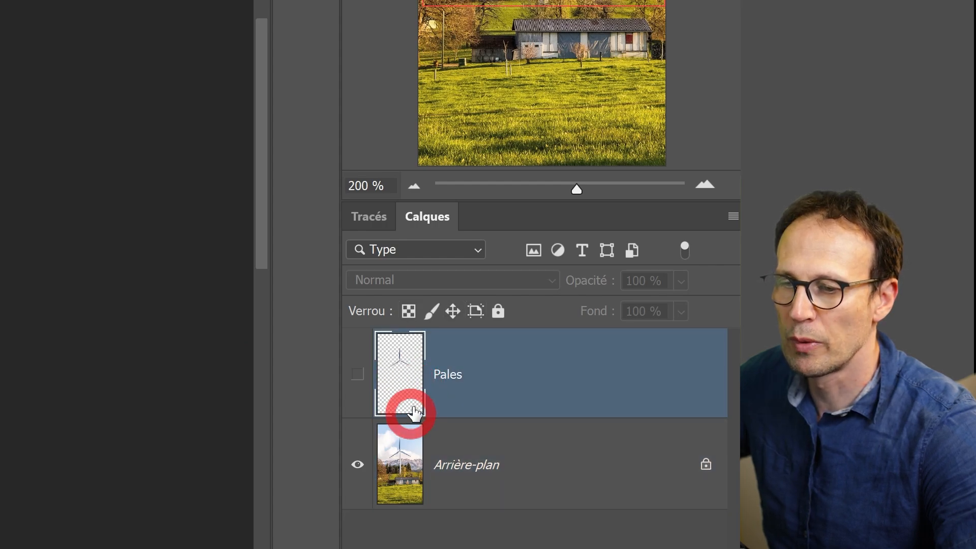
{"action": "left_click", "coordinate": [403, 376], "text": "ctrl"}
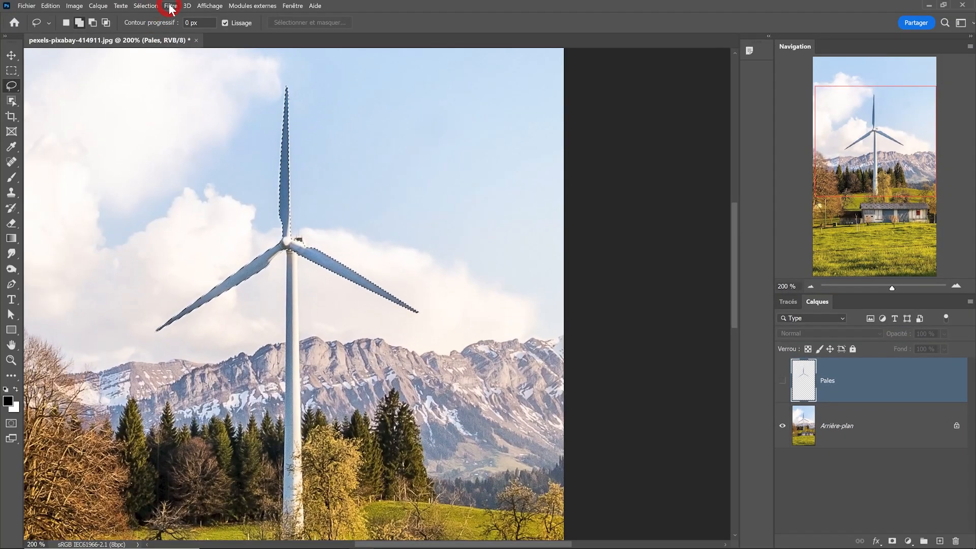
{"action": "left_click", "coordinate": [146, 6]}
{"action": "mouse_move", "coordinate": [166, 149]}
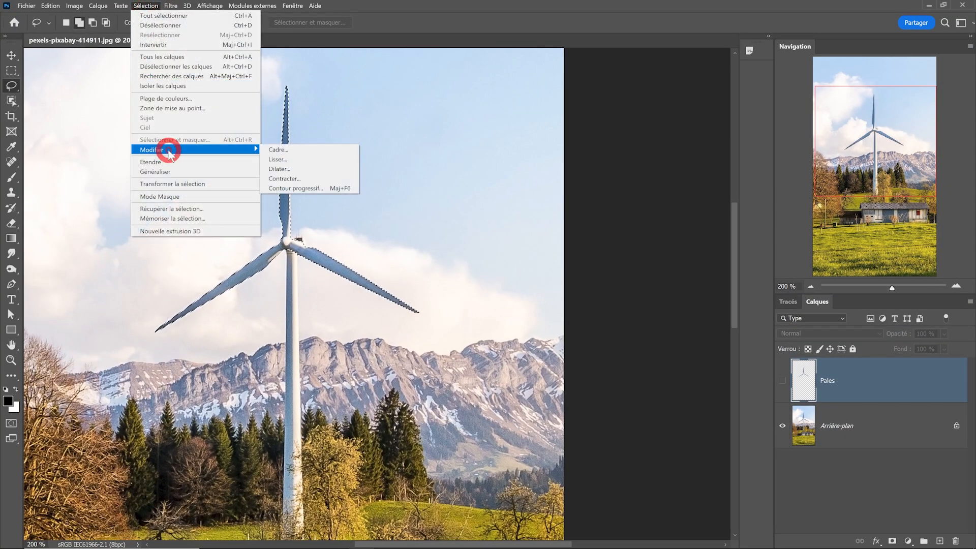
{"action": "left_click", "coordinate": [280, 169]}
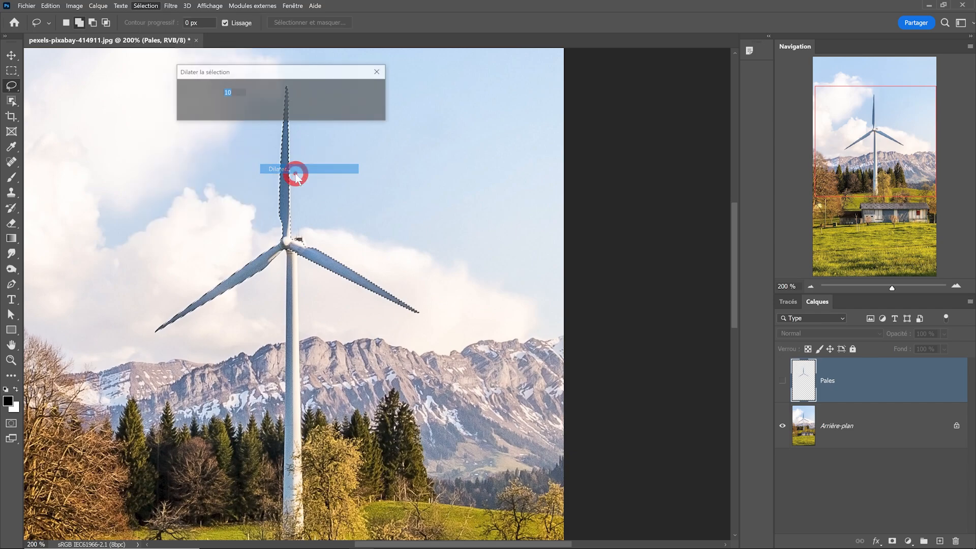
{"action": "left_click", "coordinate": [349, 94]}
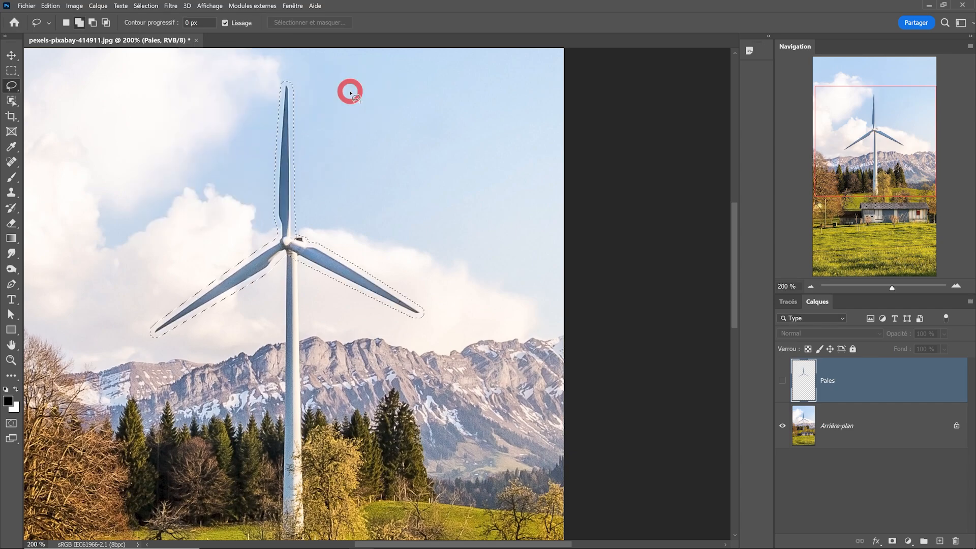
Remove the blades from the Arrière-plan layer with Content-Aware Fill output to a new layer, and show the Pales layer again
{"action": "left_click", "coordinate": [894, 435]}
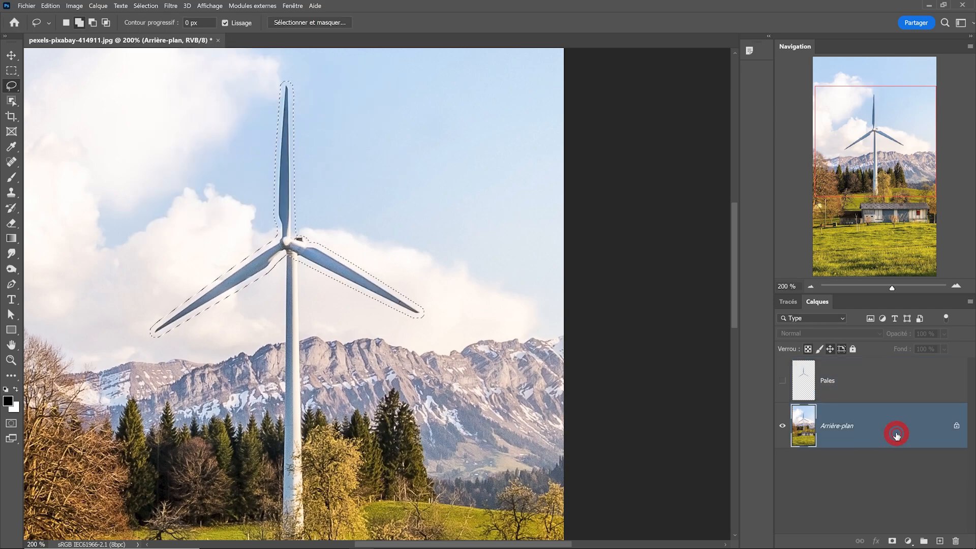
{"action": "left_click", "coordinate": [50, 5]}
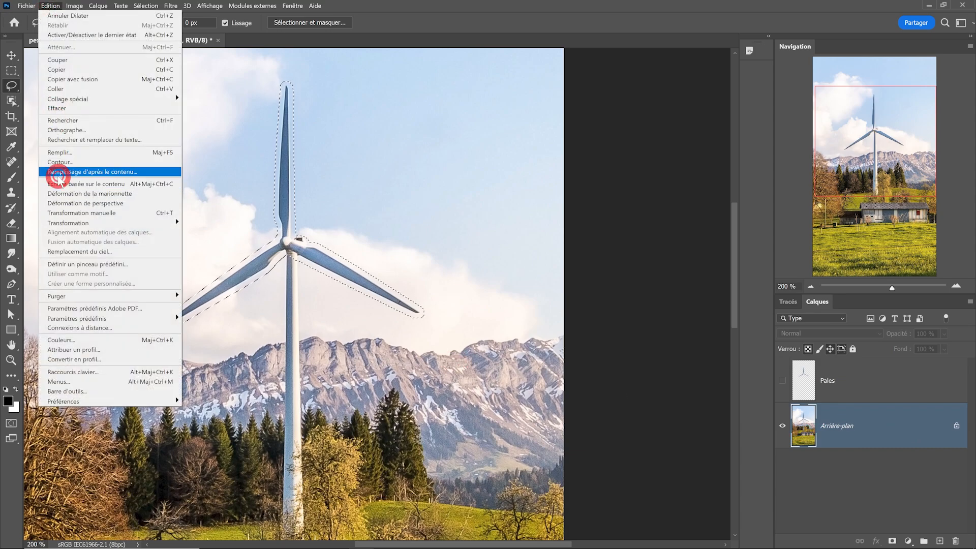
{"action": "left_click", "coordinate": [57, 172]}
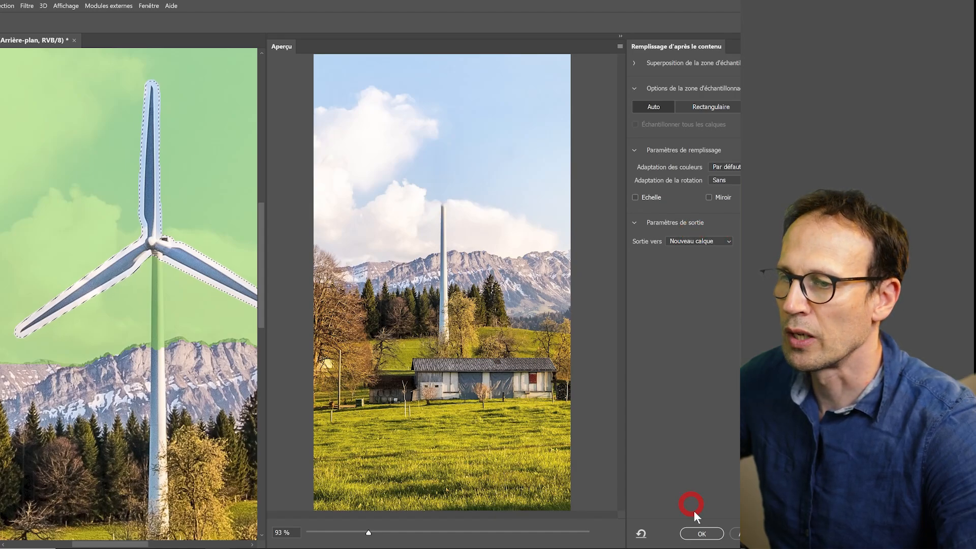
{"action": "left_click", "coordinate": [701, 533]}
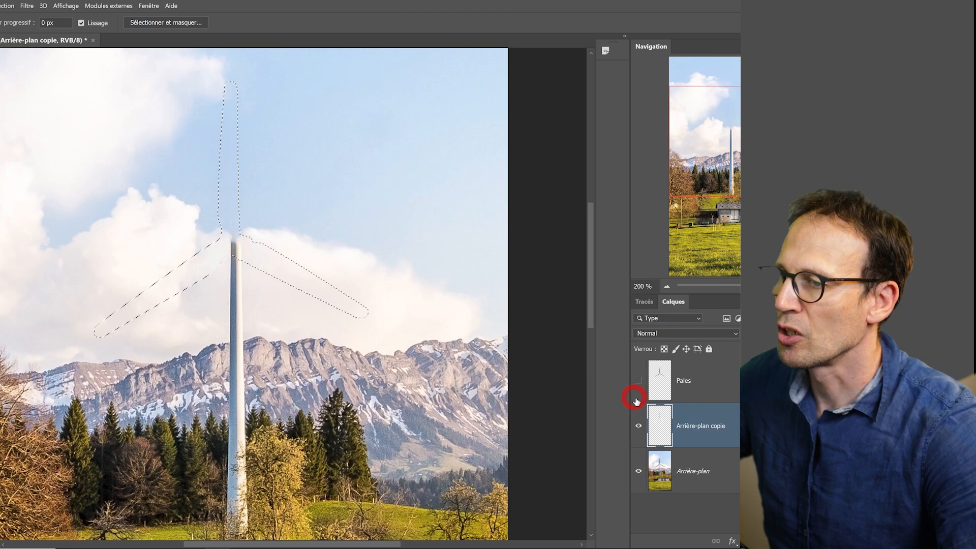
{"action": "left_click", "coordinate": [639, 380]}
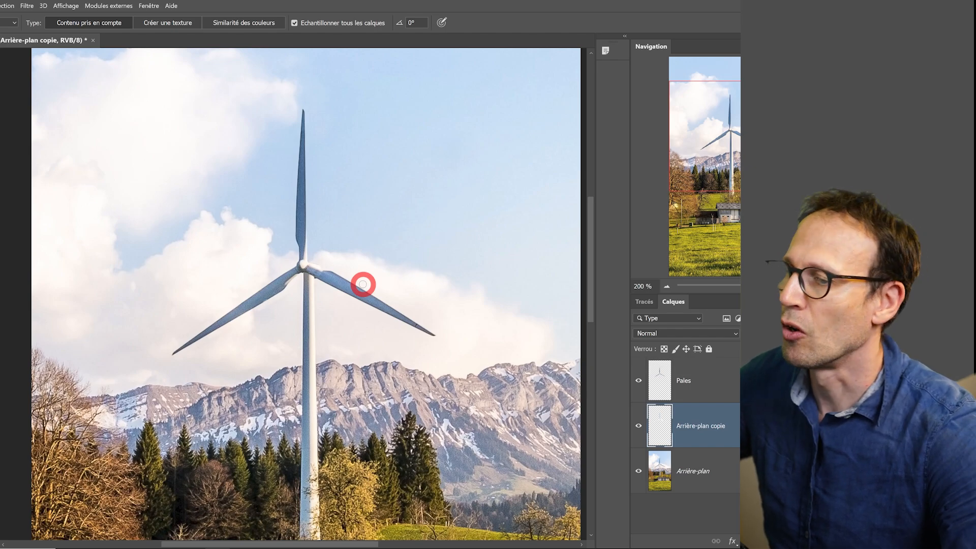
Display the timeline, dock it below the image and create a video timeline from the layers
{"action": "key", "text": "ctrl+1"}
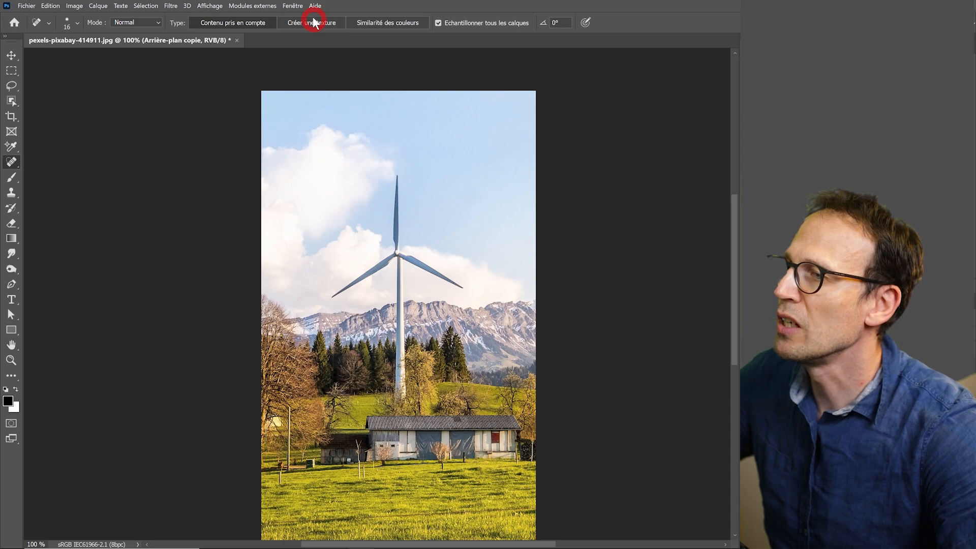
{"action": "left_click", "coordinate": [292, 6]}
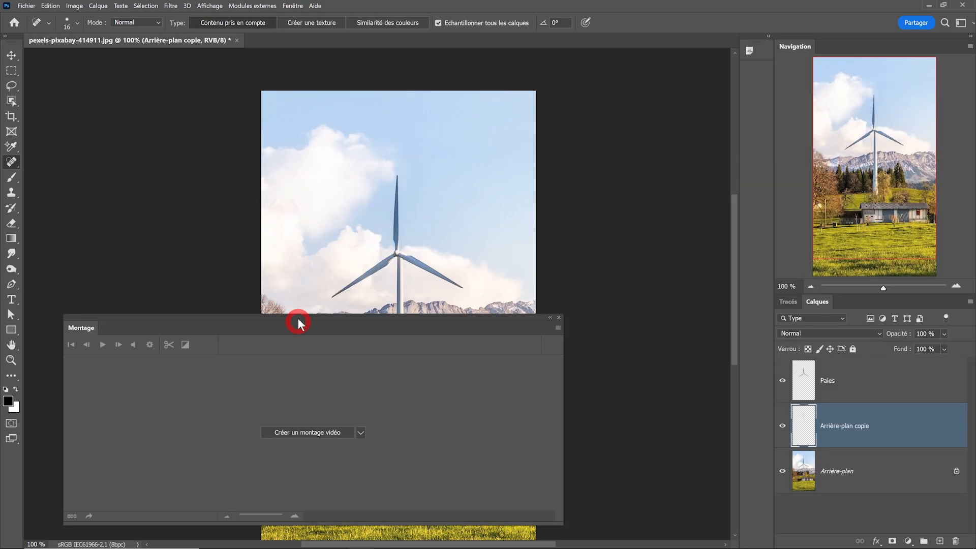
{"action": "left_click_drag", "start_coordinate": [303, 316], "coordinate": [349, 356]}
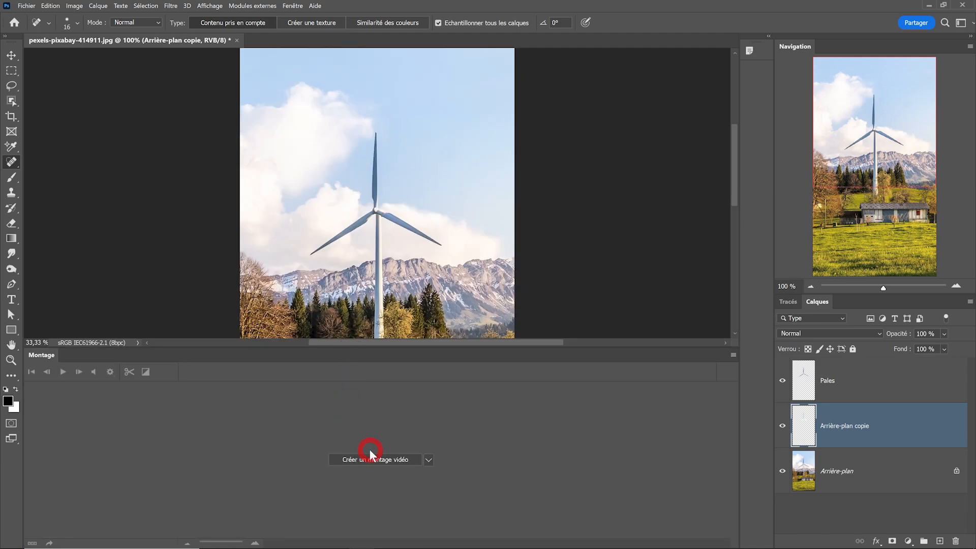
{"action": "left_click", "coordinate": [358, 460]}
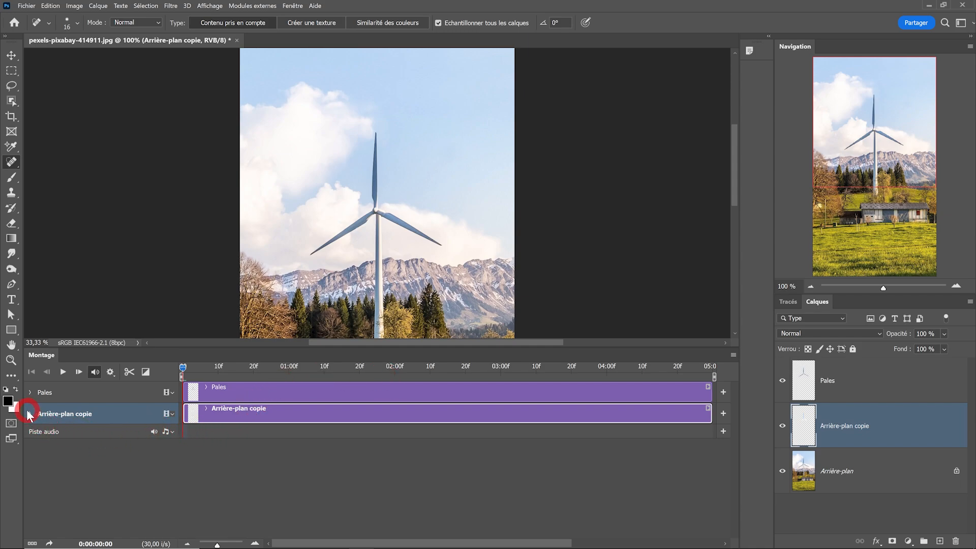
Convert the Pales layer to a smart object and add a Transformation keyframe at the start of its timeline track
{"action": "left_click", "coordinate": [29, 392]}
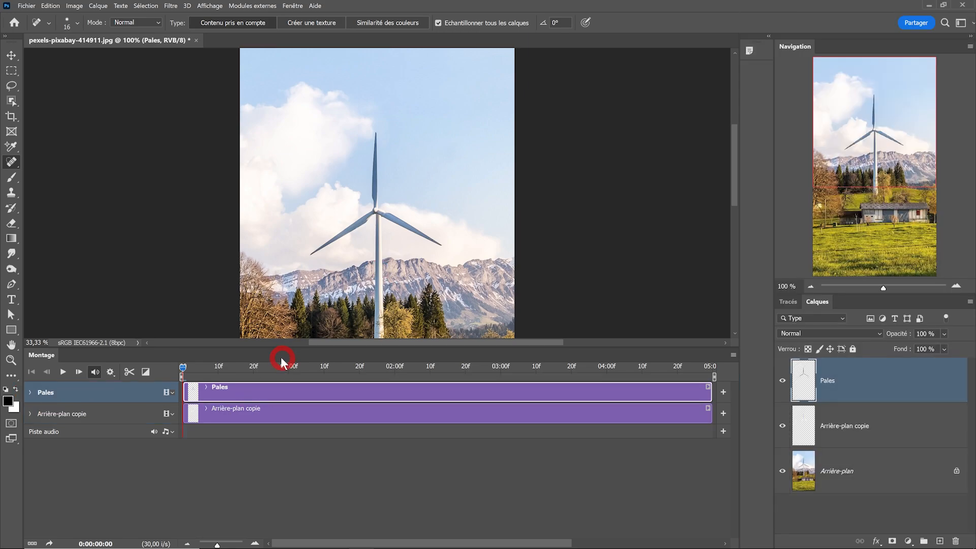
{"action": "left_click_drag", "start_coordinate": [260, 345], "coordinate": [257, 420]}
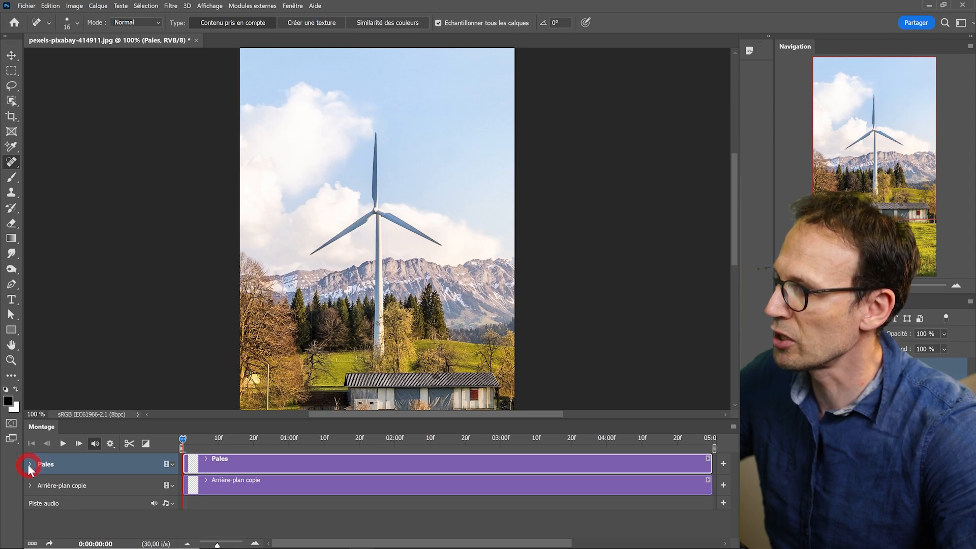
{"action": "left_click", "coordinate": [29, 464]}
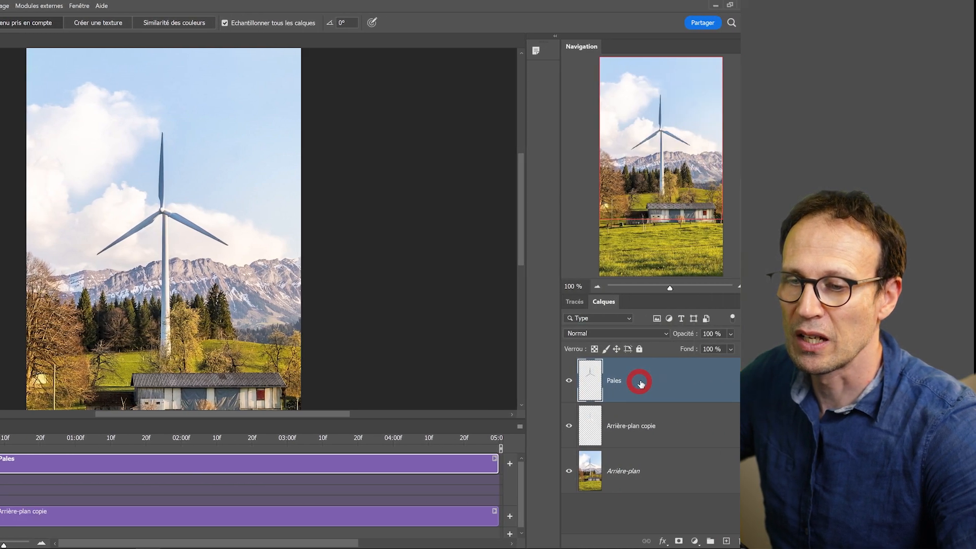
{"action": "right_click", "coordinate": [859, 378]}
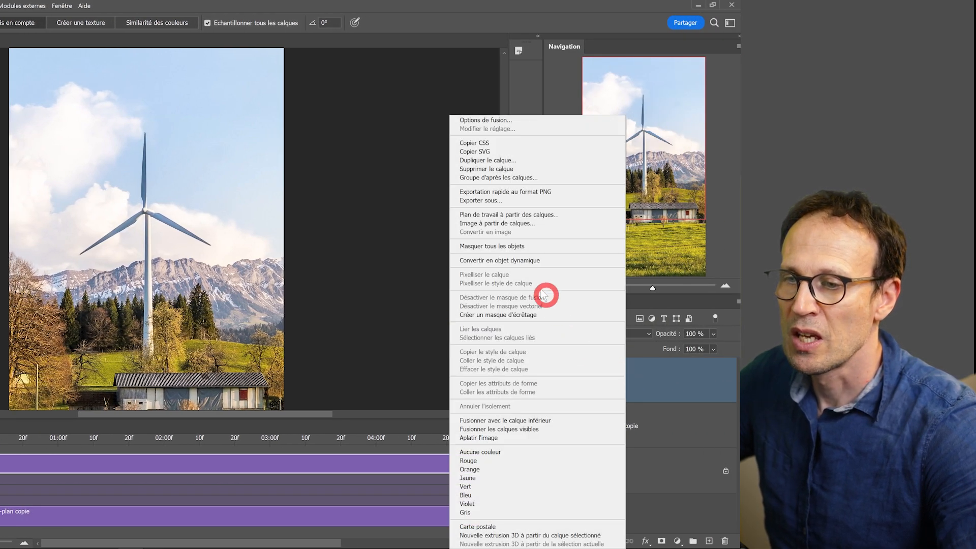
{"action": "left_click", "coordinate": [499, 260]}
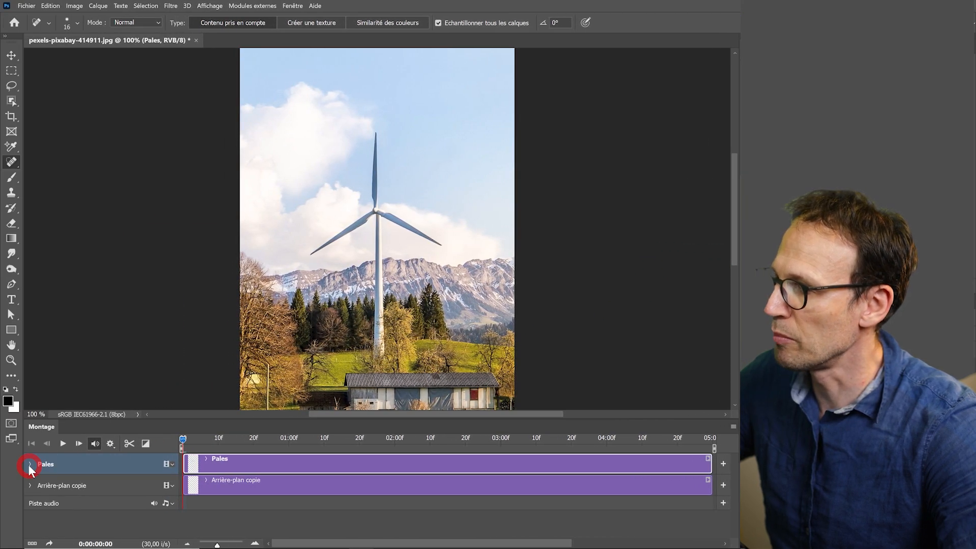
{"action": "left_click", "coordinate": [30, 464]}
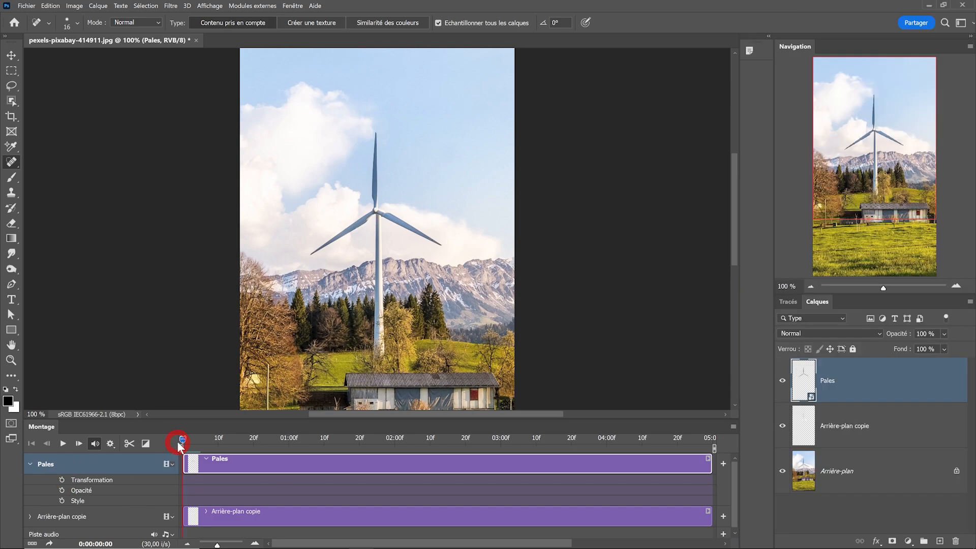
{"action": "left_click", "coordinate": [61, 481]}
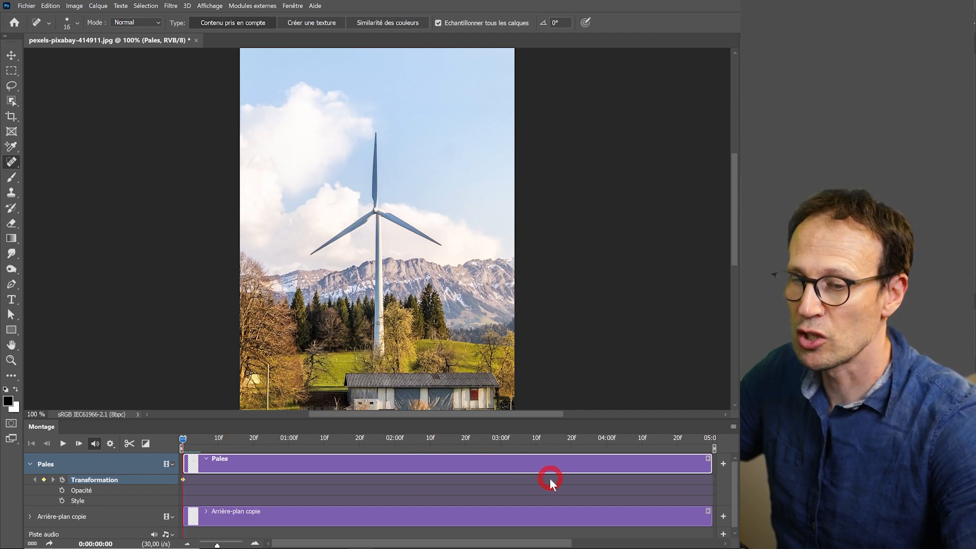
Set the timeline frame rate to 25 frames per second
{"action": "left_click", "coordinate": [732, 427]}
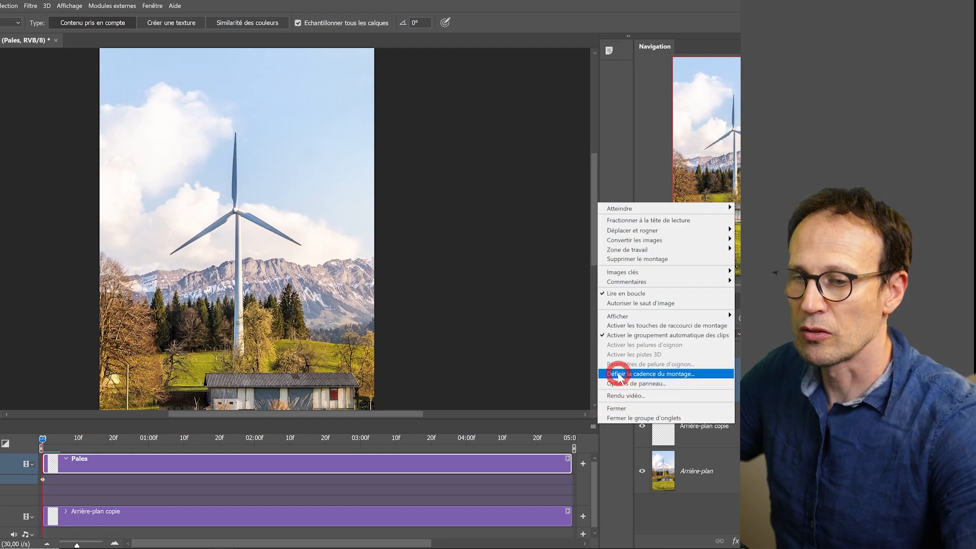
{"action": "left_click", "coordinate": [618, 375]}
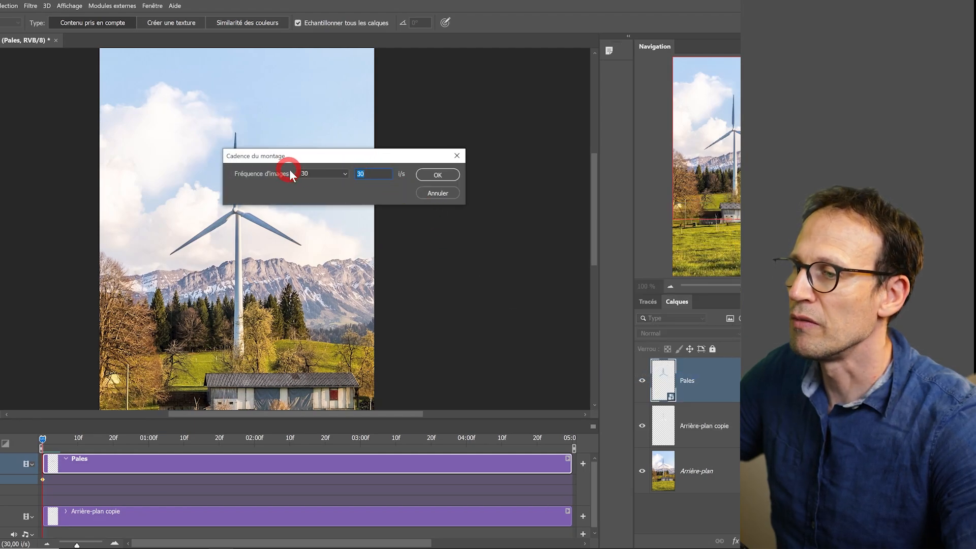
{"action": "left_click", "coordinate": [323, 175]}
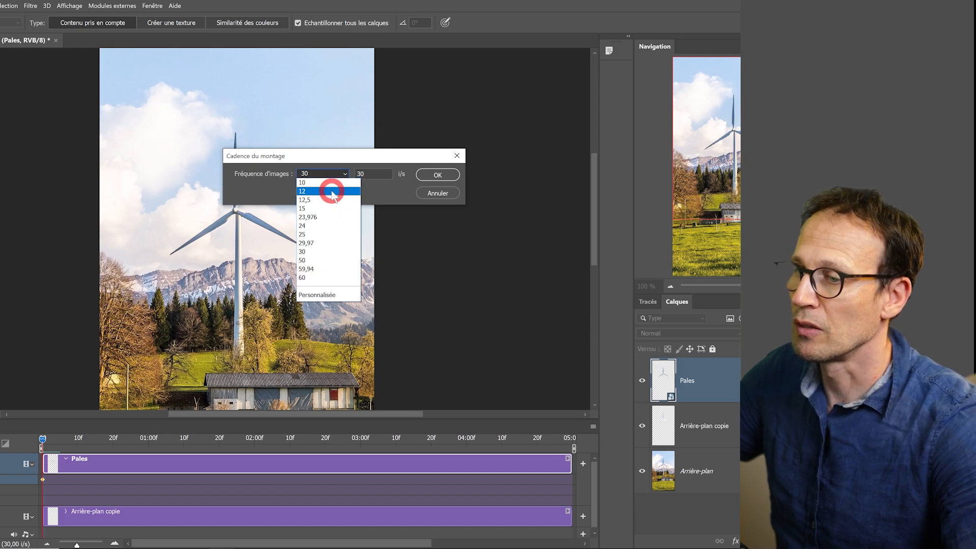
{"action": "left_click", "coordinate": [319, 234]}
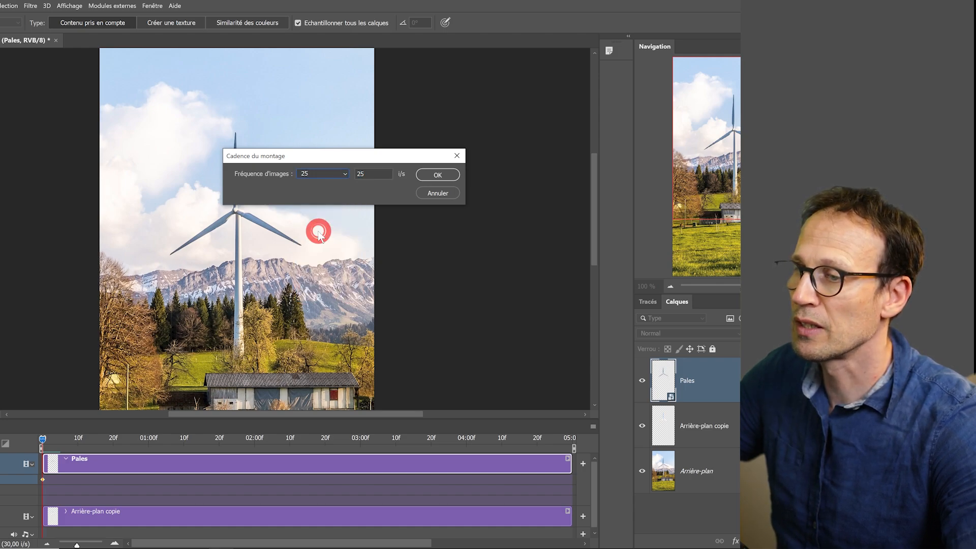
{"action": "left_click", "coordinate": [440, 178]}
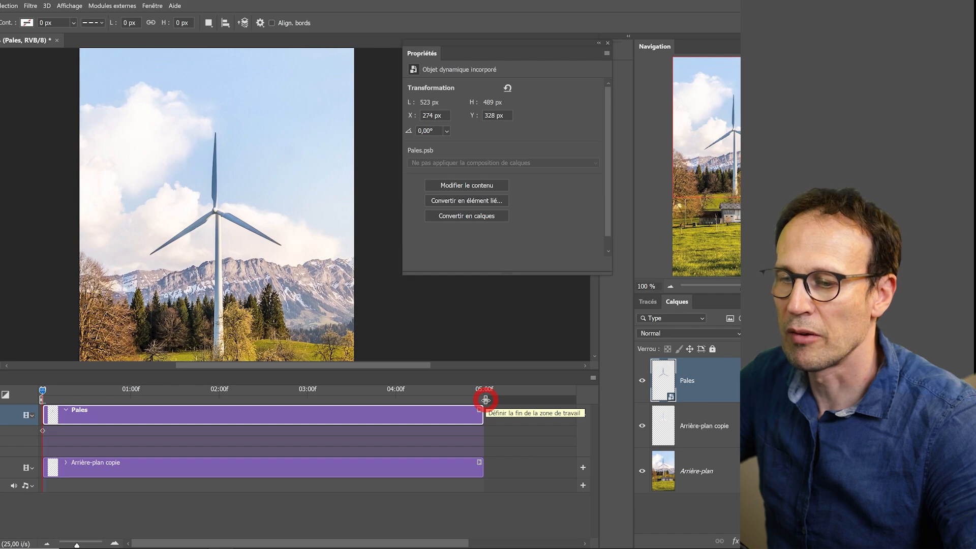
Try shortening the work area and the Pales and Arrière-plan copie clips to two seconds
{"action": "left_click_drag", "start_coordinate": [486, 400], "coordinate": [218, 398]}
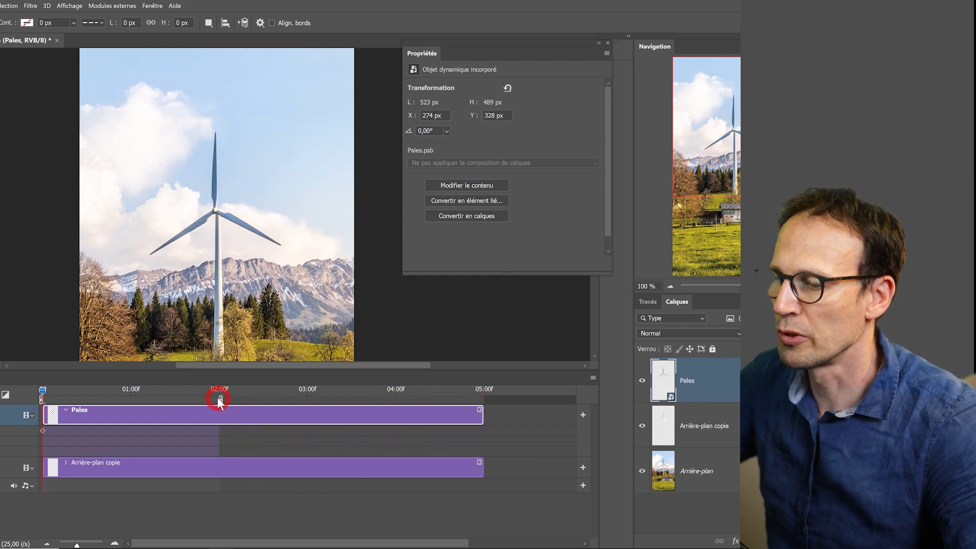
{"action": "left_click", "coordinate": [482, 413]}
{"action": "mouse_move", "coordinate": [482, 414]}
{"action": "left_mouse_down"}
{"action": "mouse_move", "coordinate": [222, 410]}
{"action": "mouse_move", "coordinate": [230, 415]}
{"action": "left_mouse_up"}
{"action": "left_click_drag", "start_coordinate": [480, 467], "coordinate": [218, 457]}
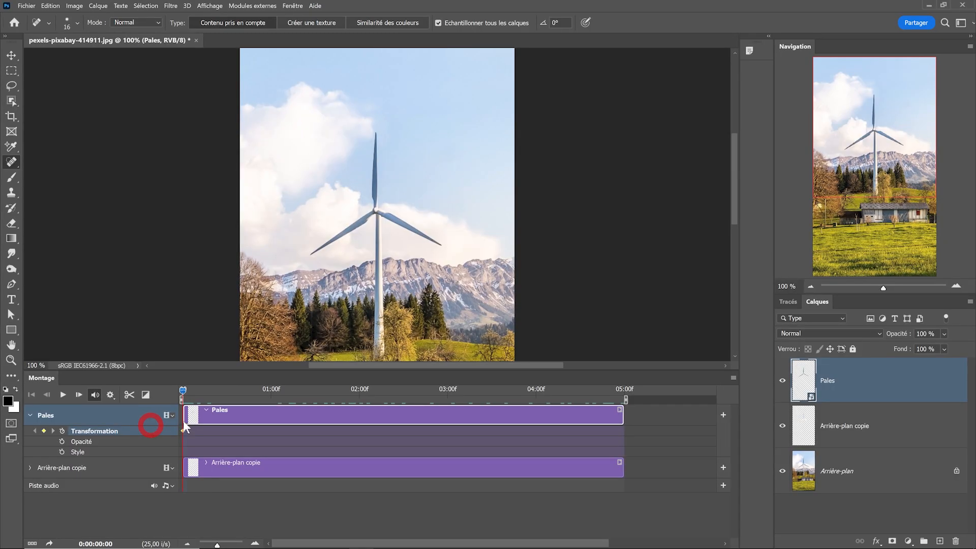
Rotate the blades by -180° about the turbine hub with Free Transform at 0:00:02:12 in the timeline
{"action": "left_click_drag", "start_coordinate": [344, 421], "coordinate": [406, 395]}
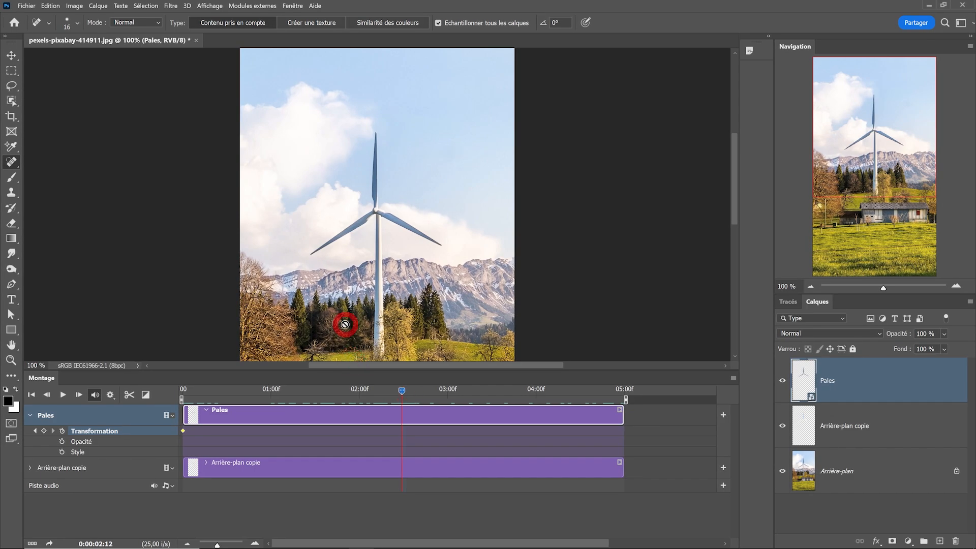
{"action": "left_click", "coordinate": [50, 6]}
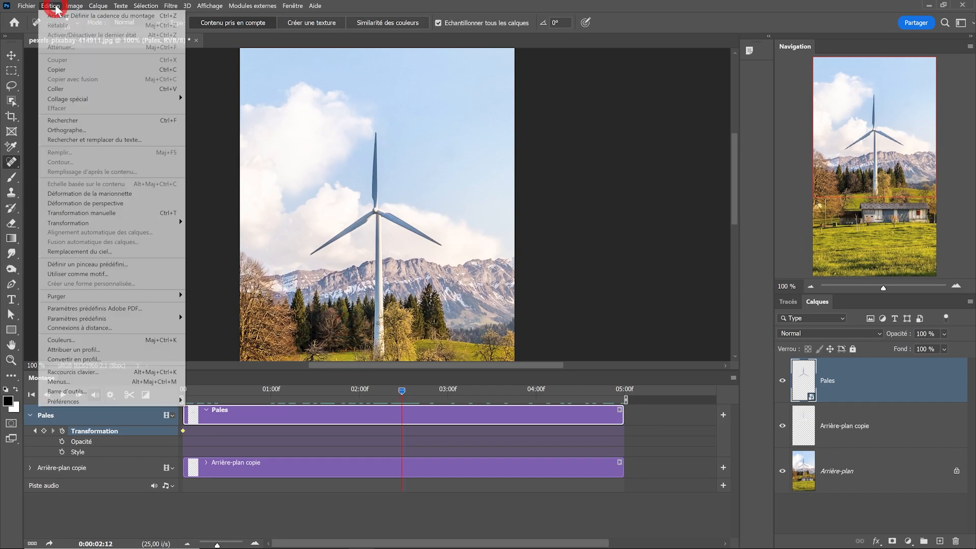
{"action": "left_click", "coordinate": [94, 213]}
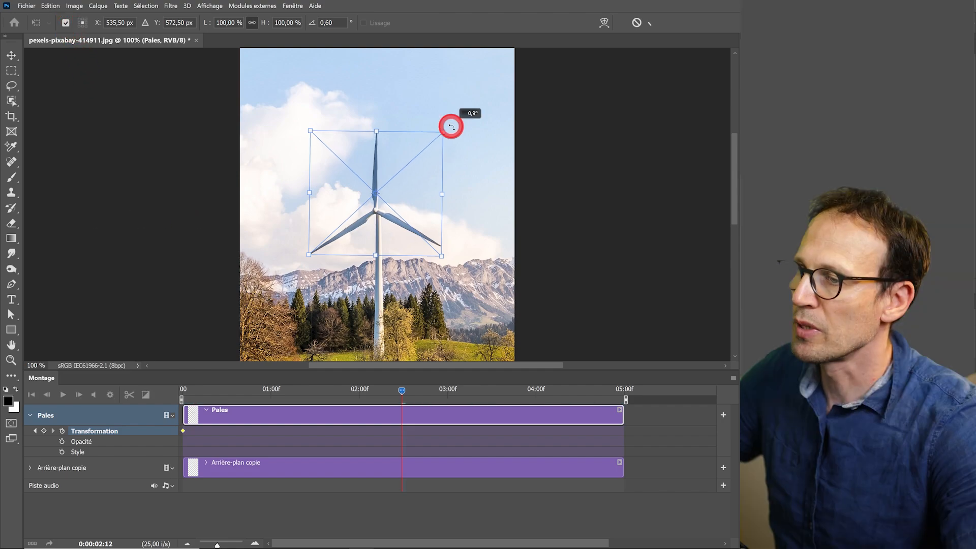
{"action": "left_click_drag", "start_coordinate": [450, 122], "coordinate": [373, 152]}
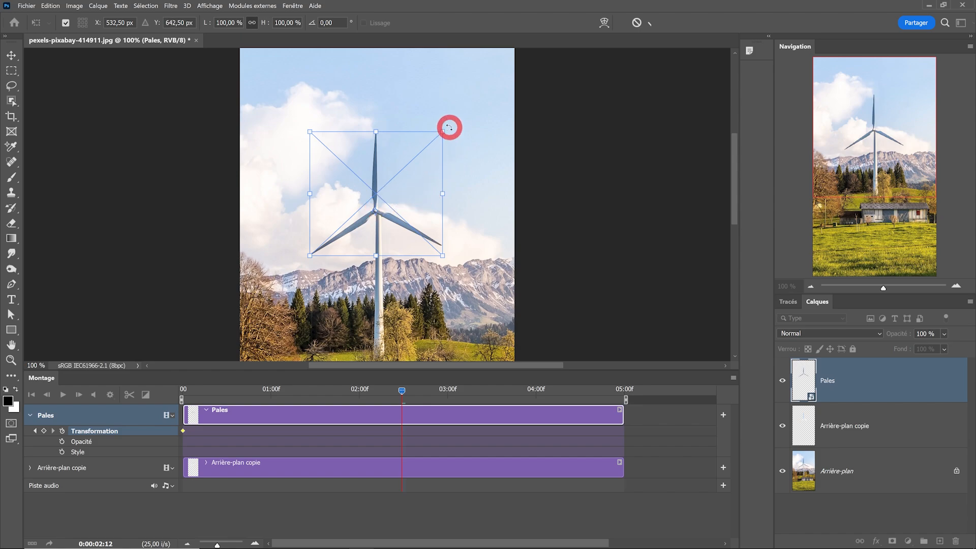
{"action": "left_click_drag", "start_coordinate": [450, 127], "coordinate": [458, 198]}
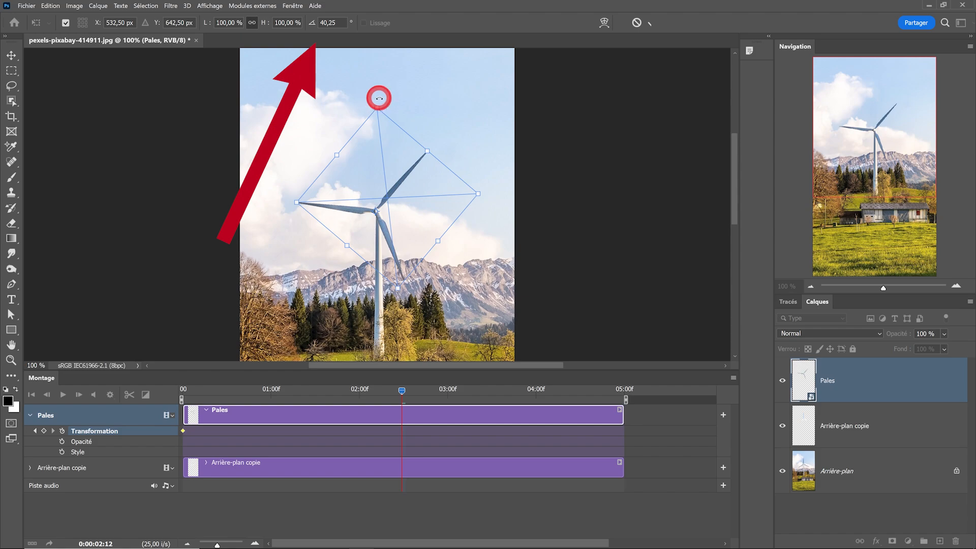
{"action": "mouse_move", "coordinate": [379, 98]}
{"action": "left_mouse_down"}
{"action": "mouse_move", "coordinate": [413, 157]}
{"action": "mouse_move", "coordinate": [414, 189]}
{"action": "mouse_move", "coordinate": [392, 226]}
{"action": "mouse_move", "coordinate": [372, 236]}
{"action": "mouse_move", "coordinate": [337, 222]}
{"action": "mouse_move", "coordinate": [322, 198]}
{"action": "mouse_move", "coordinate": [401, 192]}
{"action": "mouse_move", "coordinate": [376, 148]}
{"action": "mouse_move", "coordinate": [356, 138]}
{"action": "left_mouse_up"}
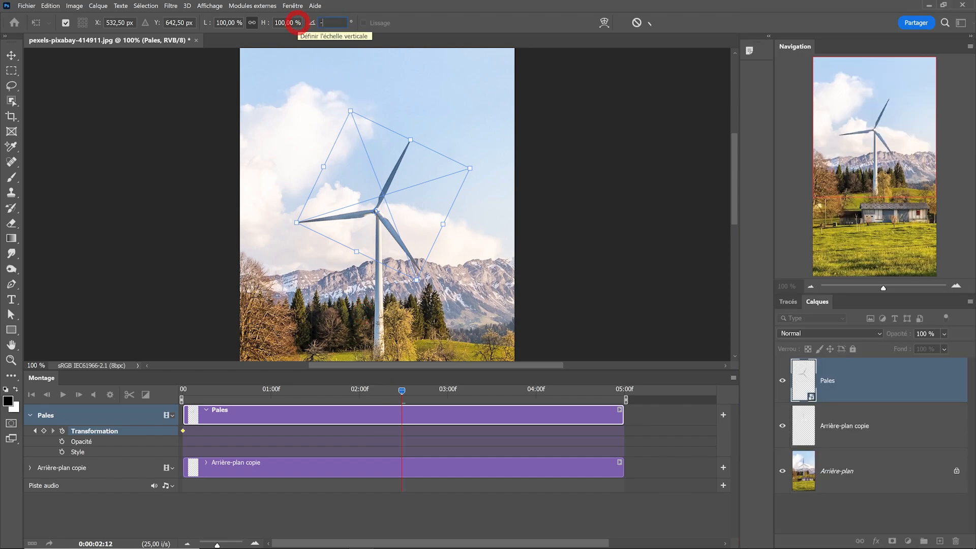
{"action": "type", "text": "180"}
{"action": "key", "text": "Return"}
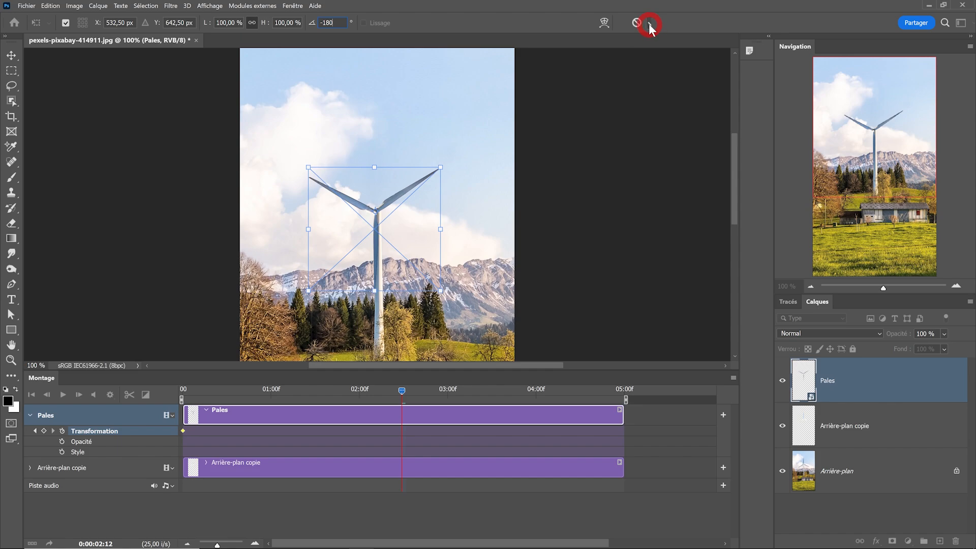
{"action": "left_click", "coordinate": [649, 26]}
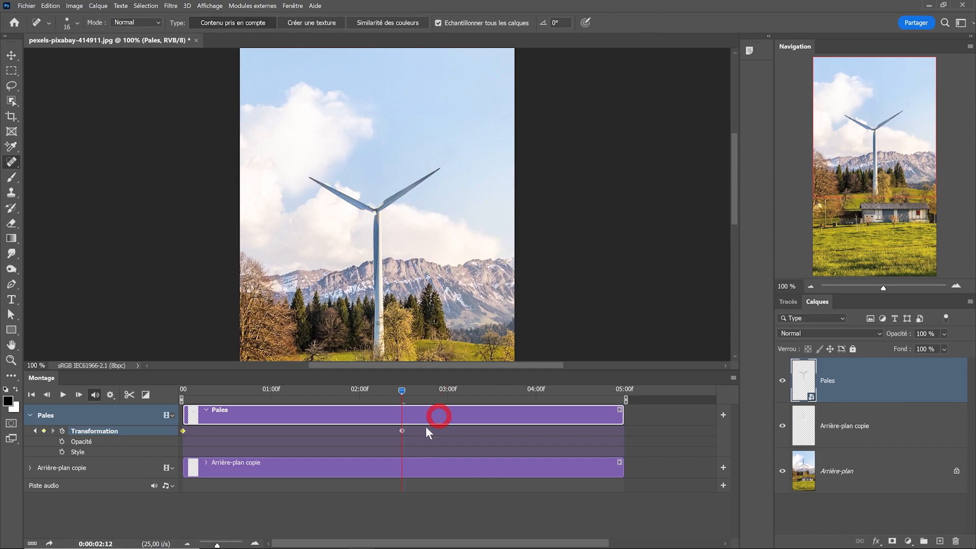
Display the properties of the Pales smart object and place them clear of the turbine
{"action": "left_click_drag", "start_coordinate": [405, 393], "coordinate": [402, 415]}
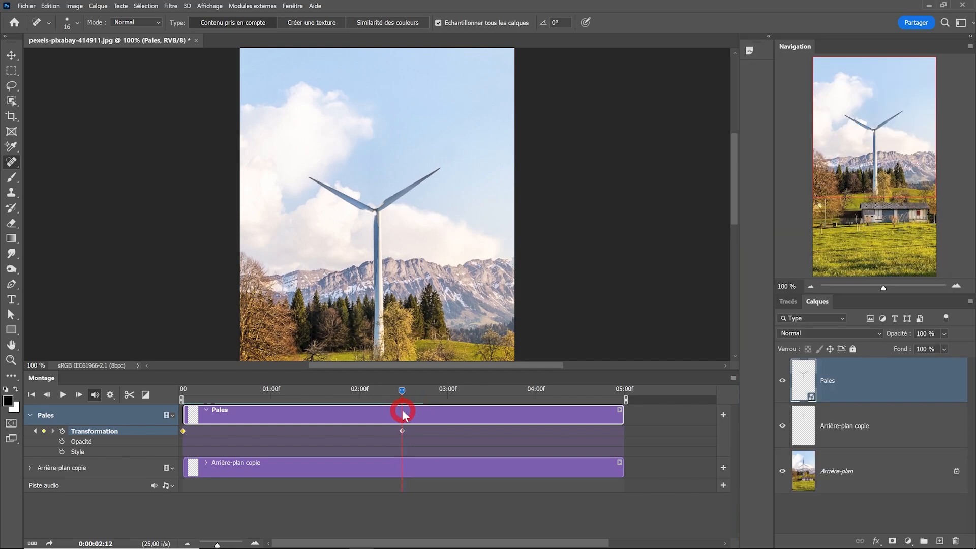
{"action": "left_click", "coordinate": [292, 6]}
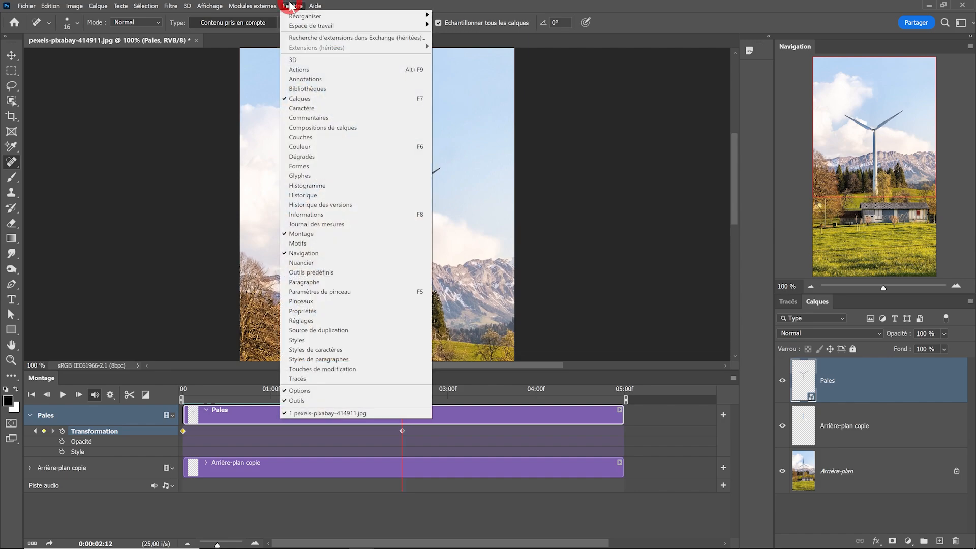
{"action": "left_click", "coordinate": [306, 311]}
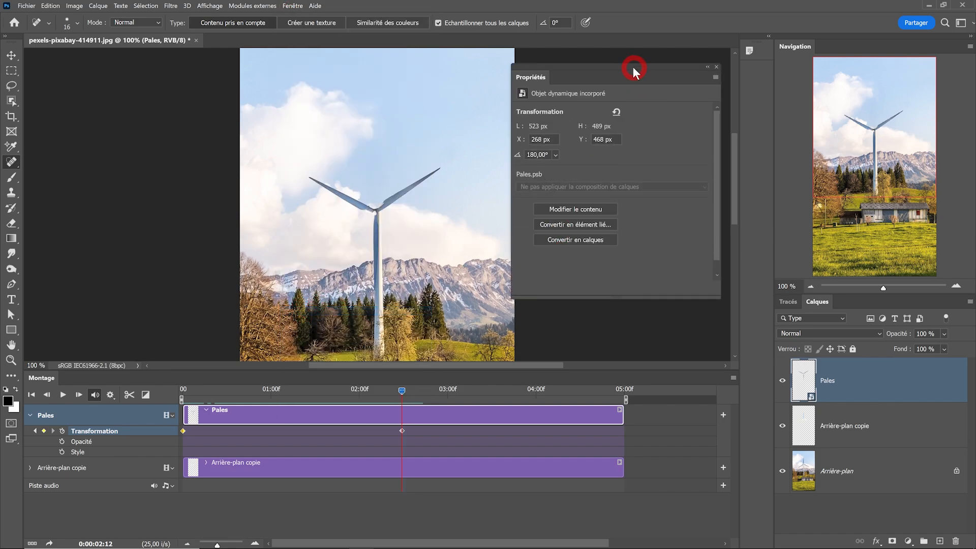
{"action": "left_click_drag", "start_coordinate": [633, 70], "coordinate": [665, 46]}
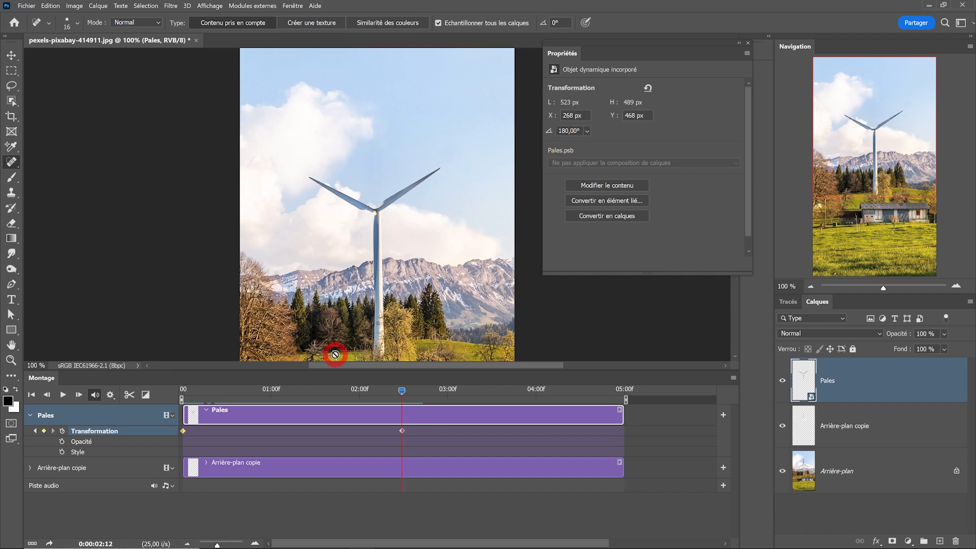
Set the rotation angle of the Pales layer to -0.03° at 0:00:04:24 in the timeline
{"action": "left_click_drag", "start_coordinate": [404, 391], "coordinate": [598, 403]}
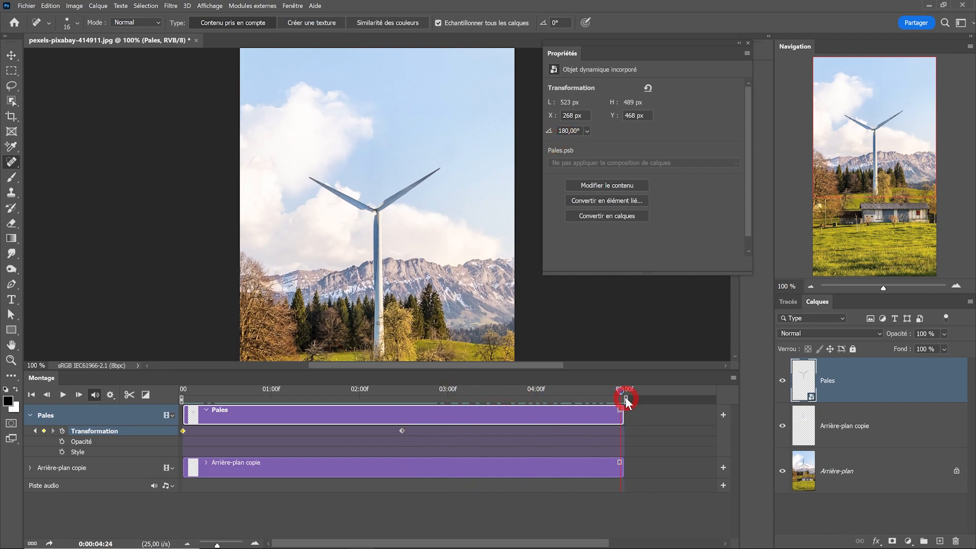
{"action": "left_click", "coordinate": [587, 133]}
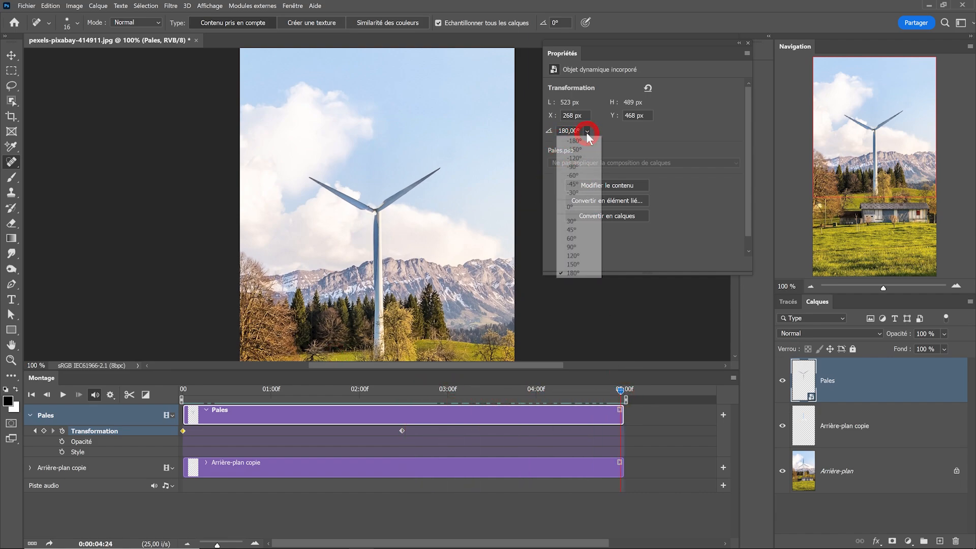
{"action": "left_click", "coordinate": [575, 208]}
{"action": "left_click", "coordinate": [553, 132]}
{"action": "type", "text": "-1"}
{"action": "key", "text": "Return"}
{"action": "left_click_drag", "start_coordinate": [622, 391], "coordinate": [639, 423]}
{"action": "left_click_drag", "start_coordinate": [488, 401], "coordinate": [654, 404]}
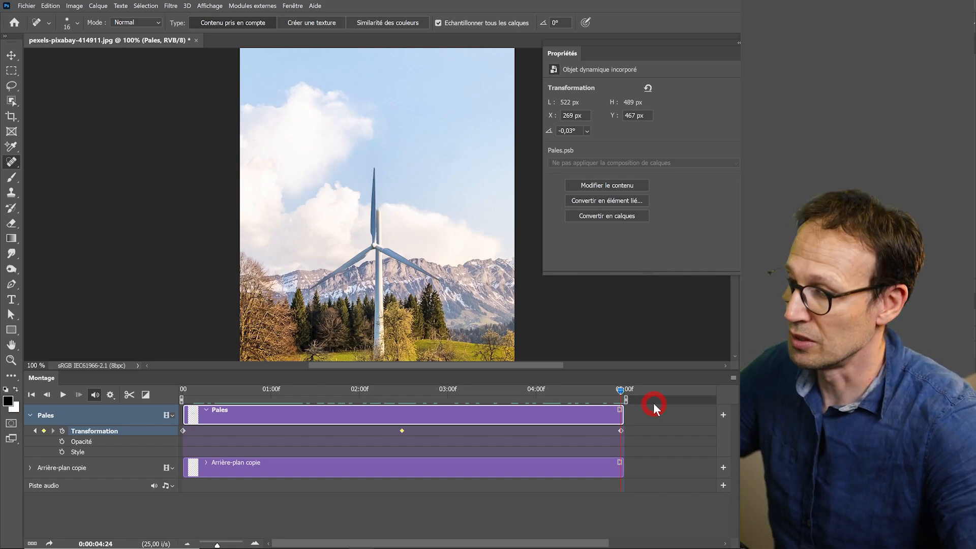
Return to the start of the timeline and delete all Transformation keyframes from the Pales track
{"action": "left_click_drag", "start_coordinate": [618, 388], "coordinate": [152, 422]}
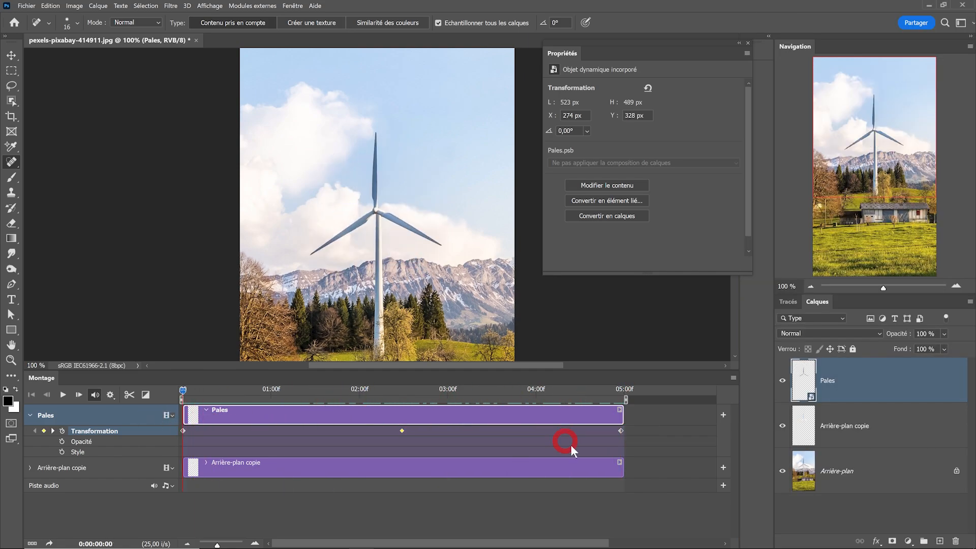
{"action": "left_click", "coordinate": [620, 431]}
{"action": "key", "text": "Delete"}
{"action": "left_click", "coordinate": [401, 430]}
{"action": "key", "text": "Delete"}
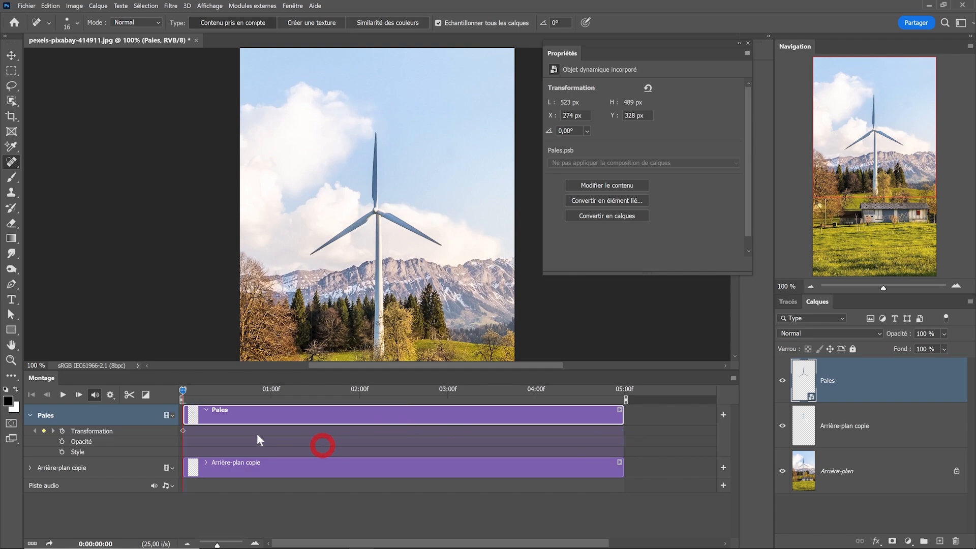
{"action": "left_click", "coordinate": [182, 430]}
{"action": "key", "text": "Delete"}
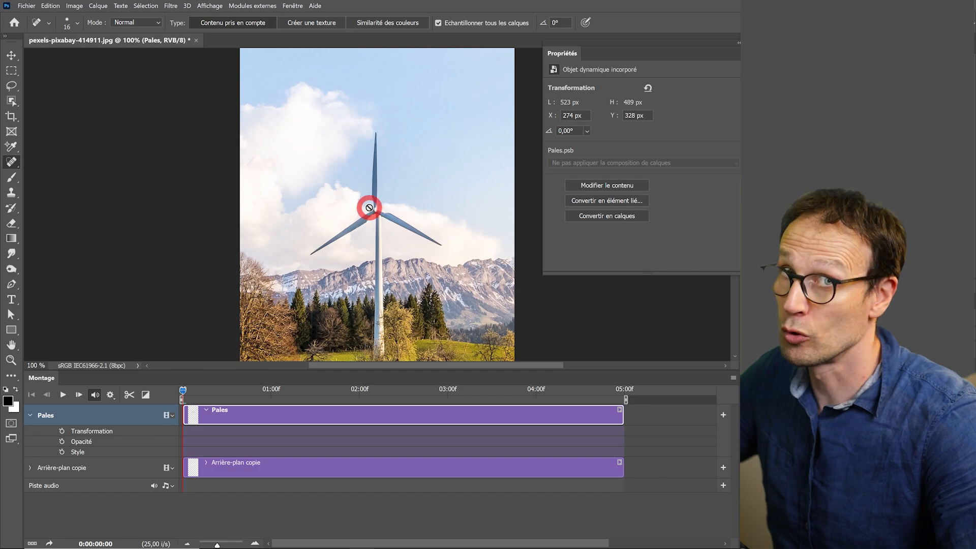
Draw a circle about 26 px wide over the turbine hub with the Ellipse tool, using a red fill and no outline
{"action": "left_click", "coordinate": [379, 212], "text": "ctrl"}
{"action": "left_click", "coordinate": [379, 211], "text": "ctrl"}
{"action": "left_click", "coordinate": [380, 212], "text": "ctrl"}
{"action": "left_click", "coordinate": [379, 212], "text": "ctrl"}
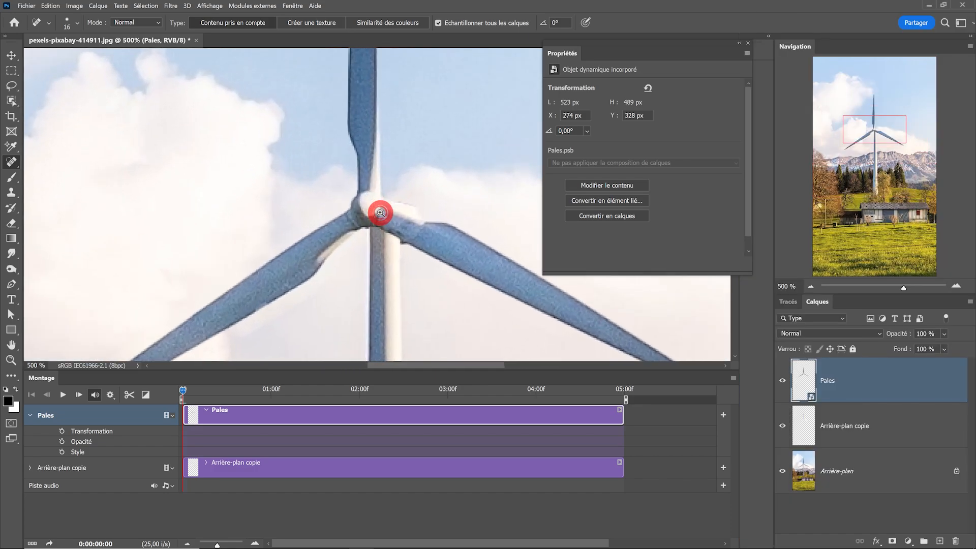
{"action": "left_click", "coordinate": [380, 213], "text": "ctrl"}
{"action": "left_click", "coordinate": [380, 213], "text": "ctrl"}
{"action": "left_click", "coordinate": [380, 212], "text": "ctrl"}
{"action": "left_click", "coordinate": [375, 211], "text": "ctrl"}
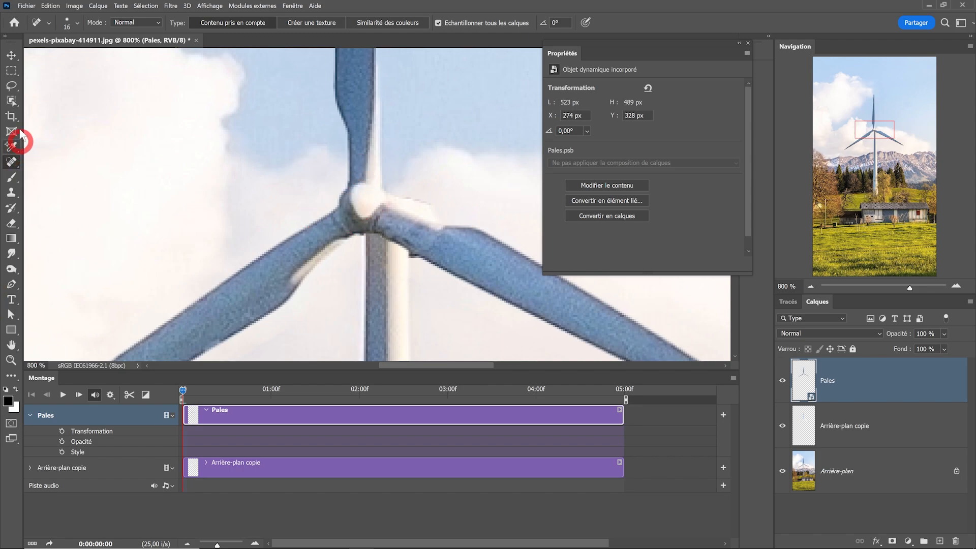
{"action": "left_click", "coordinate": [12, 330]}
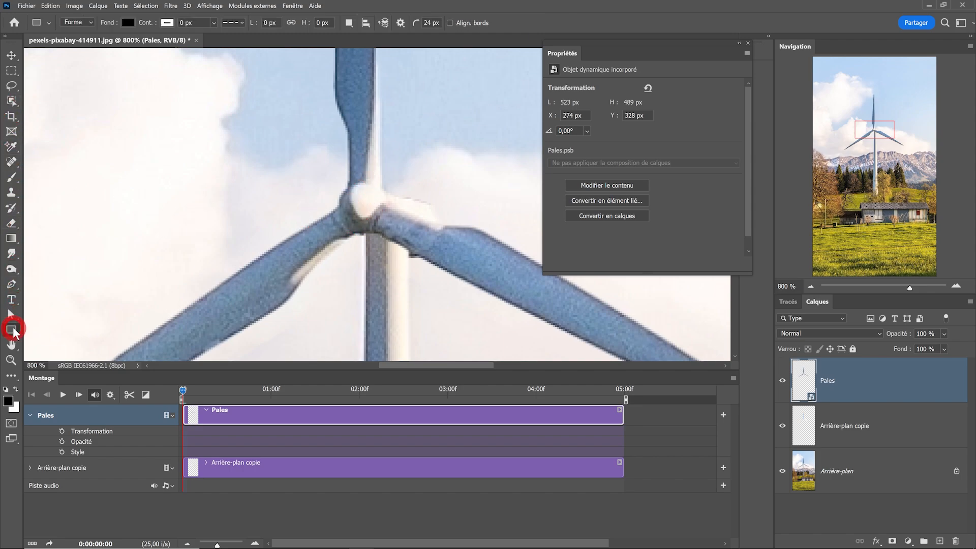
{"action": "left_click", "coordinate": [12, 330]}
{"action": "left_click", "coordinate": [61, 338]}
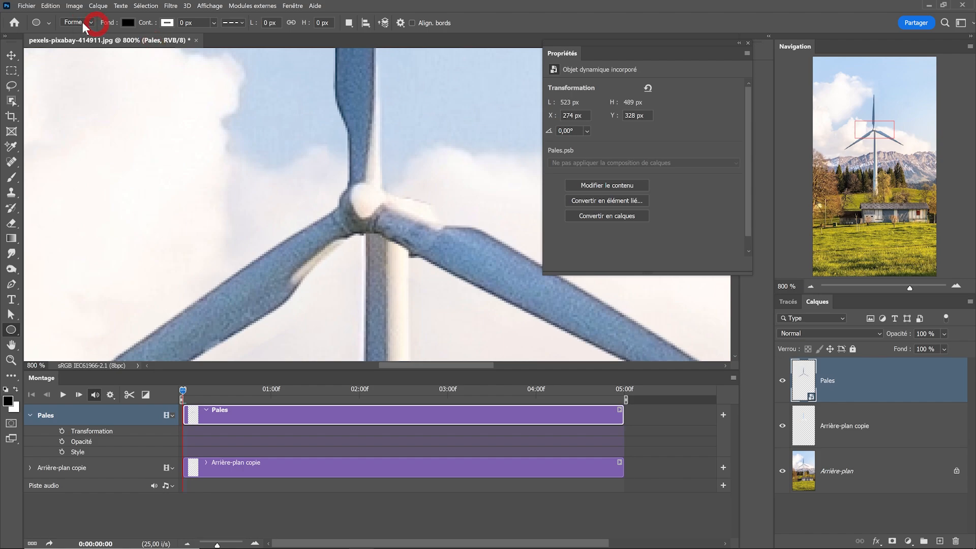
{"action": "left_click", "coordinate": [127, 23]}
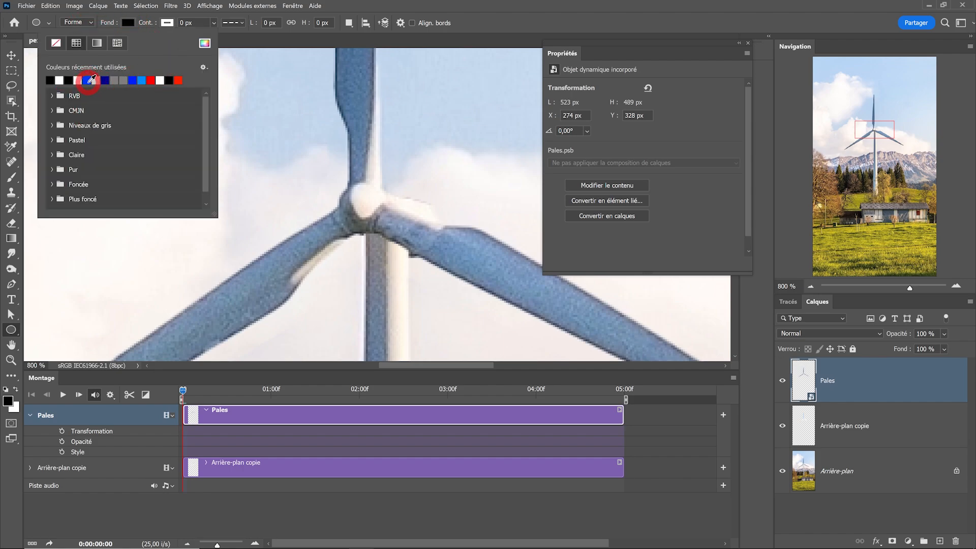
{"action": "left_click", "coordinate": [152, 80]}
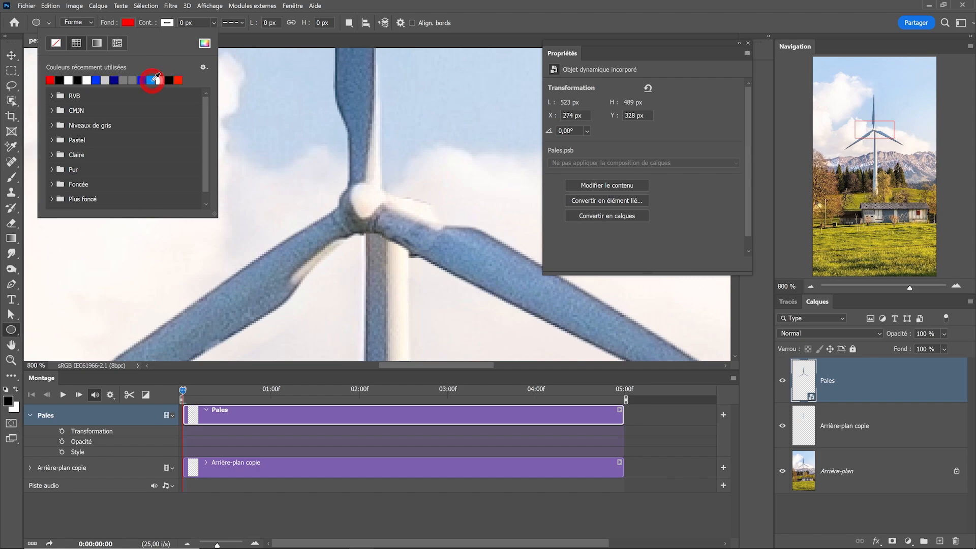
{"action": "left_click", "coordinate": [288, 7]}
{"action": "left_click", "coordinate": [167, 23]}
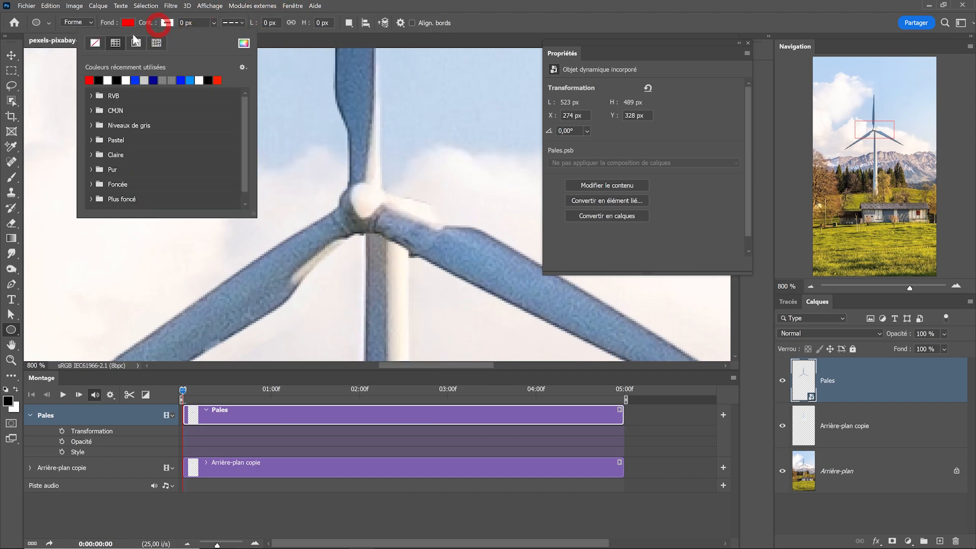
{"action": "left_click", "coordinate": [341, 217]}
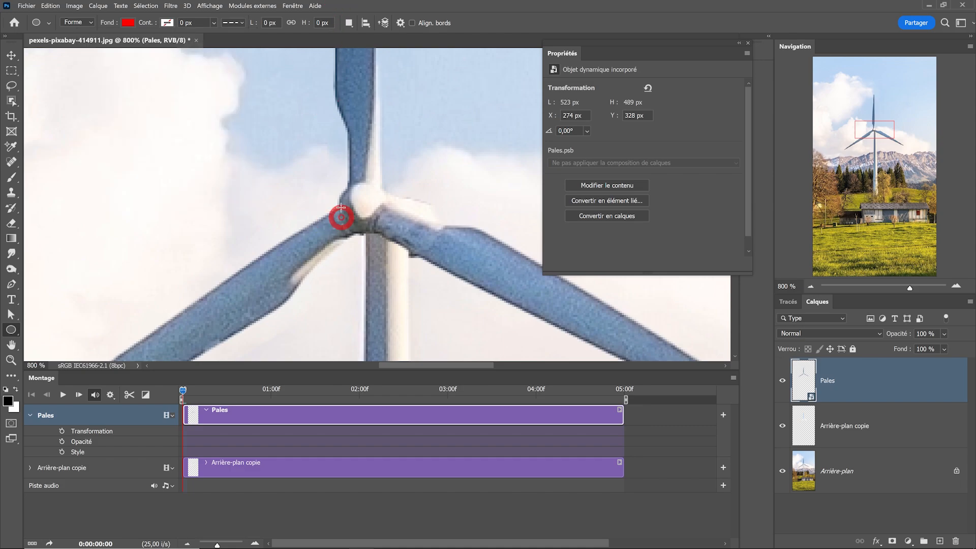
{"action": "left_click_drag", "start_coordinate": [337, 180], "coordinate": [385, 233]}
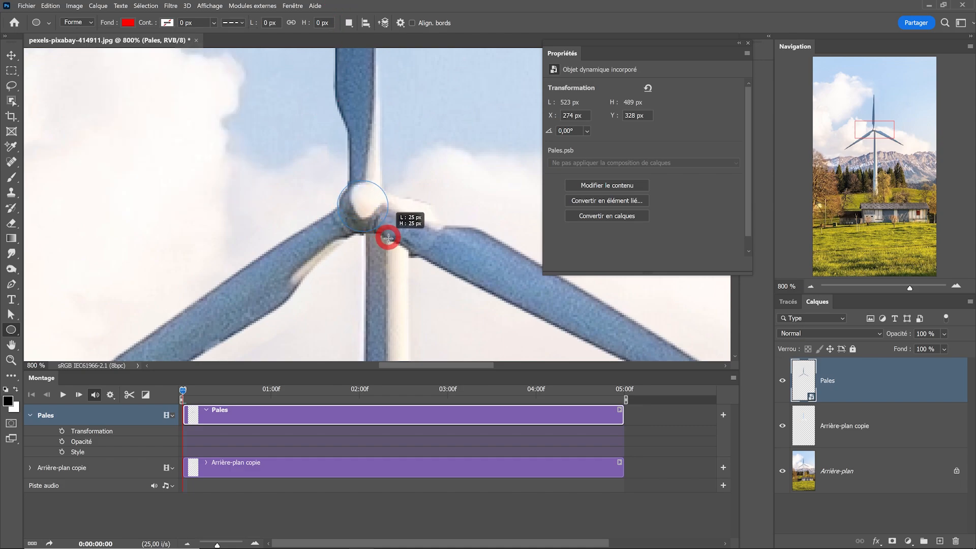
{"action": "left_click_drag", "start_coordinate": [388, 238], "coordinate": [390, 239]}
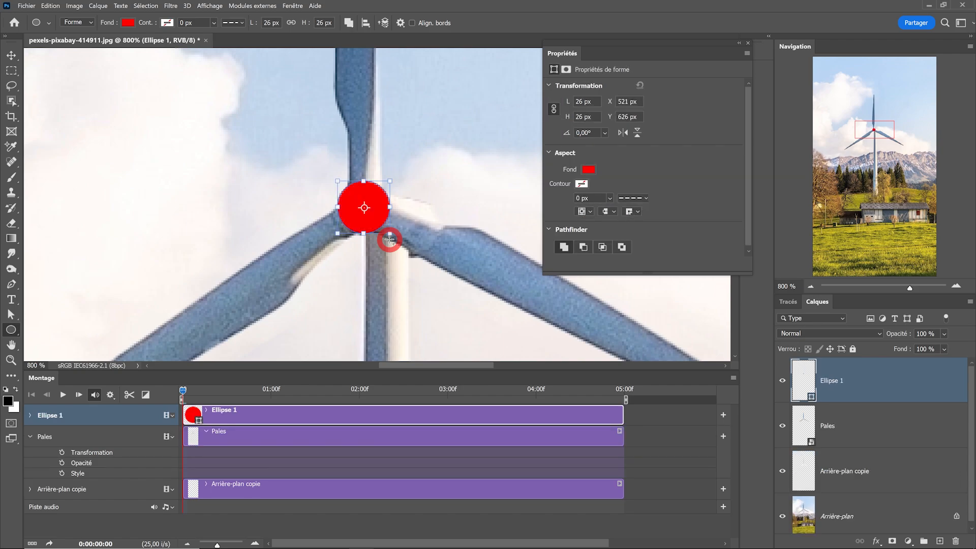
Enlarge the red circle around its centre to about 701 px so it encloses the blades, and set its layer opacity to 21%
{"action": "left_click", "coordinate": [354, 236], "text": "alt"}
{"action": "left_click", "coordinate": [354, 236], "text": "alt"}
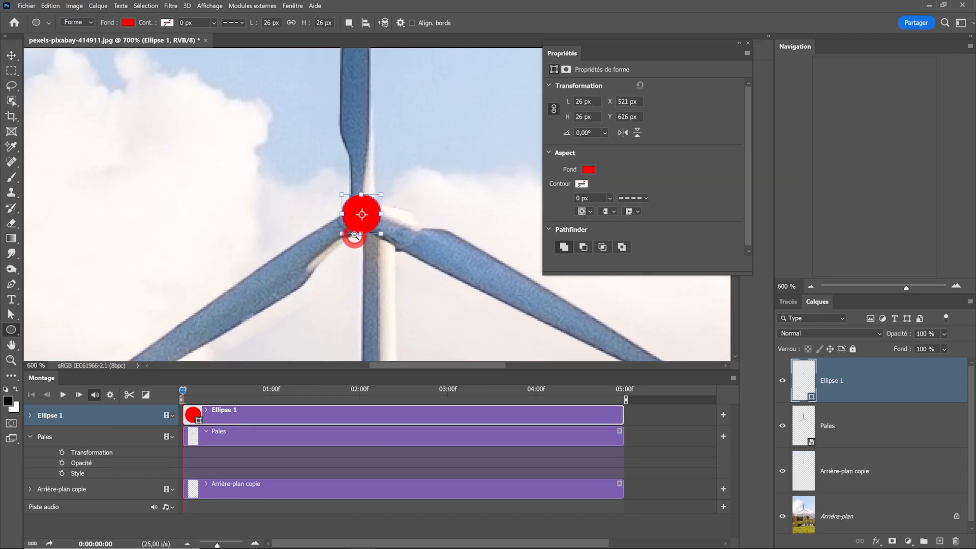
{"action": "left_click", "coordinate": [355, 235], "text": "alt"}
{"action": "left_click", "coordinate": [354, 236], "text": "alt"}
{"action": "left_click", "coordinate": [354, 235], "text": "alt"}
{"action": "left_click", "coordinate": [354, 236], "text": "alt"}
{"action": "left_click", "coordinate": [354, 236], "text": "alt"}
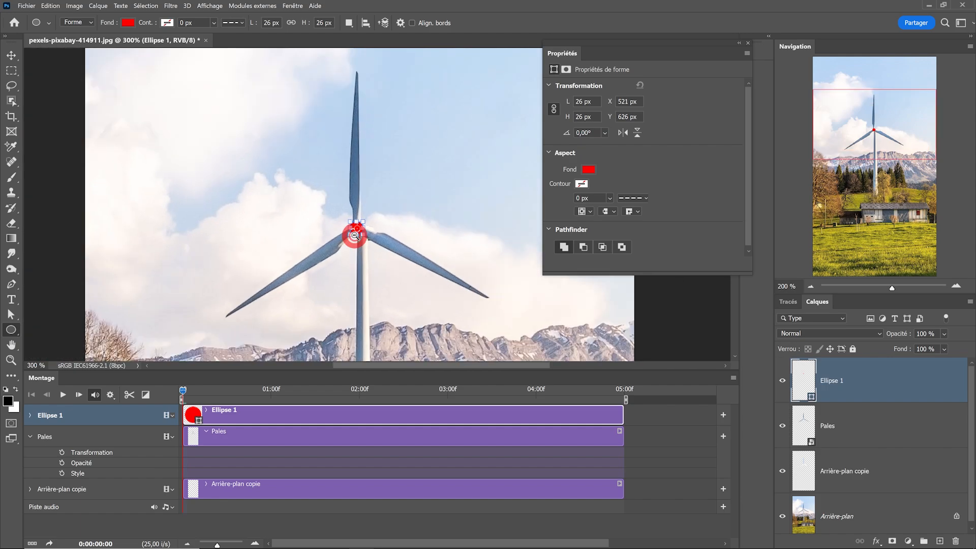
{"action": "left_click", "coordinate": [354, 235], "text": "alt"}
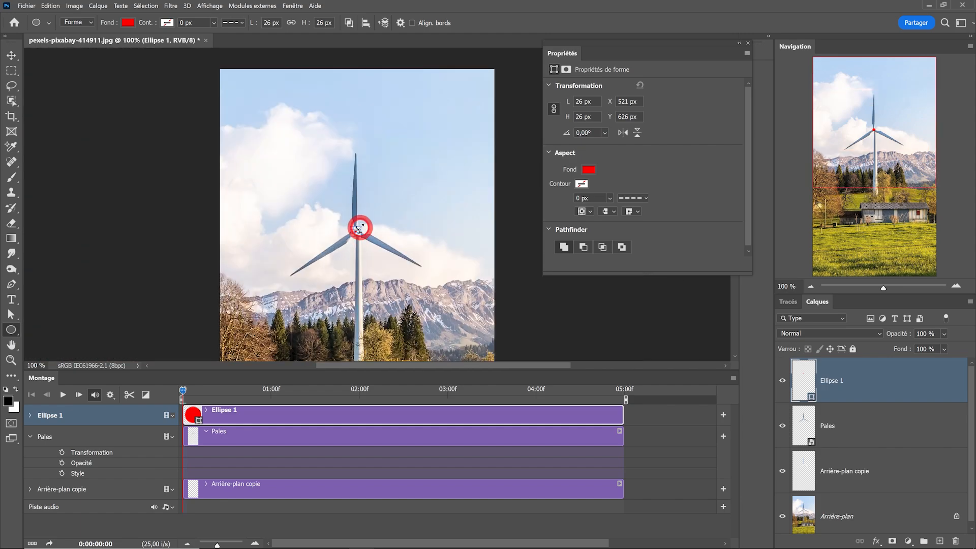
{"action": "left_click_drag", "start_coordinate": [359, 230], "coordinate": [466, 163]}
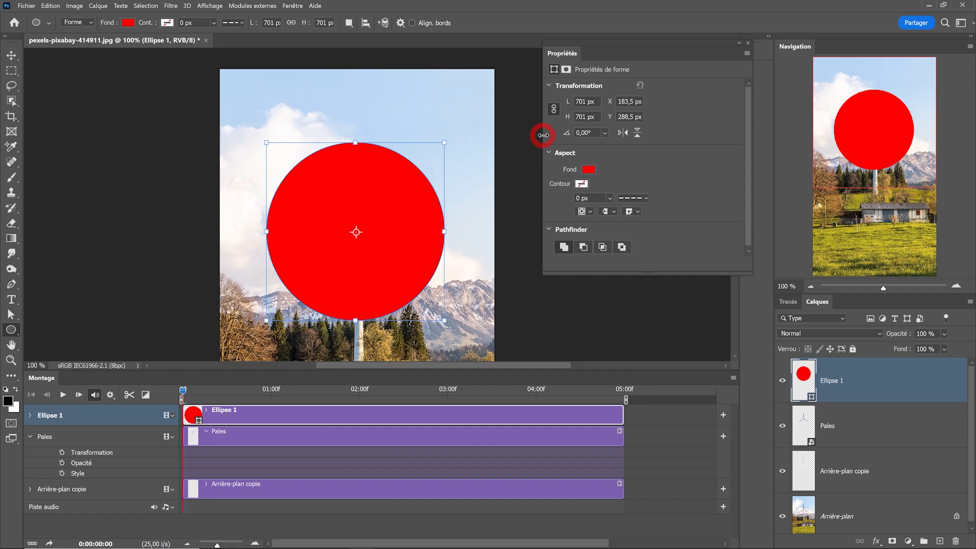
{"action": "left_click_drag", "start_coordinate": [902, 336], "coordinate": [862, 339]}
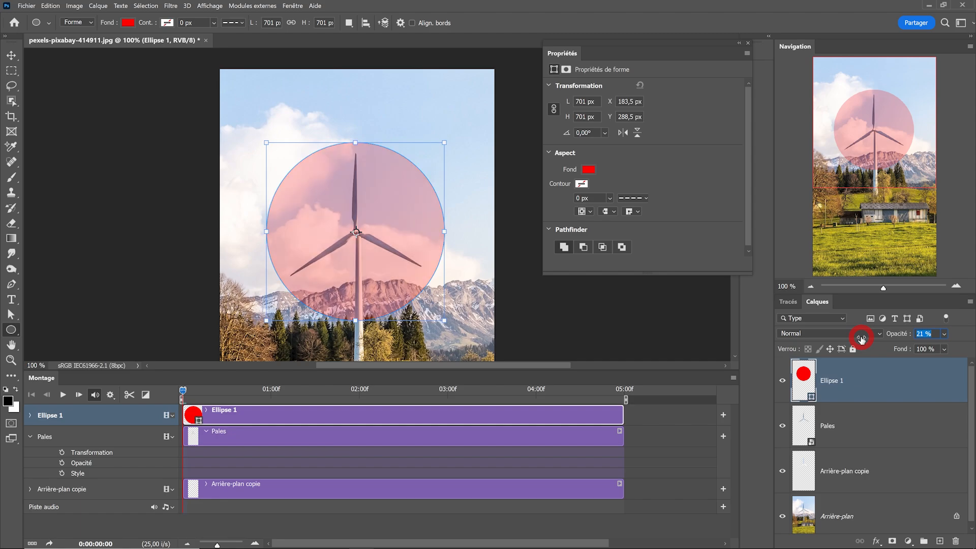
Convert the Pales and Ellipse 1 layers together into a single smart object
{"action": "left_click", "coordinate": [834, 426]}
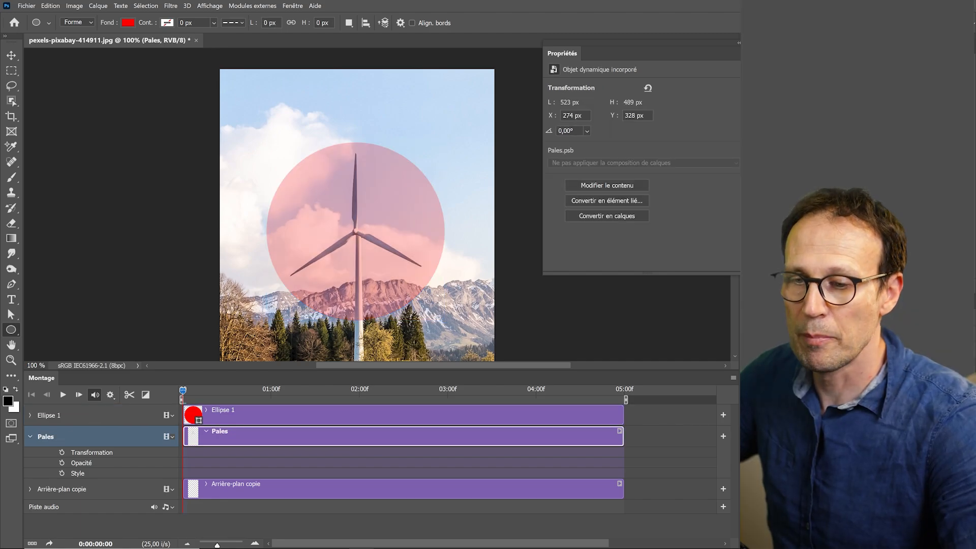
{"action": "left_click", "coordinate": [865, 383], "text": "shift"}
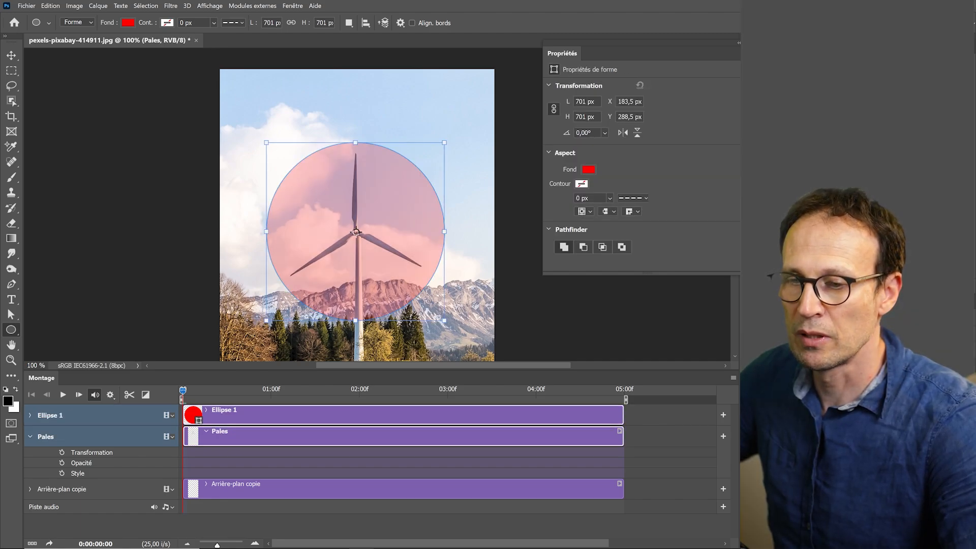
{"action": "right_click", "coordinate": [632, 385]}
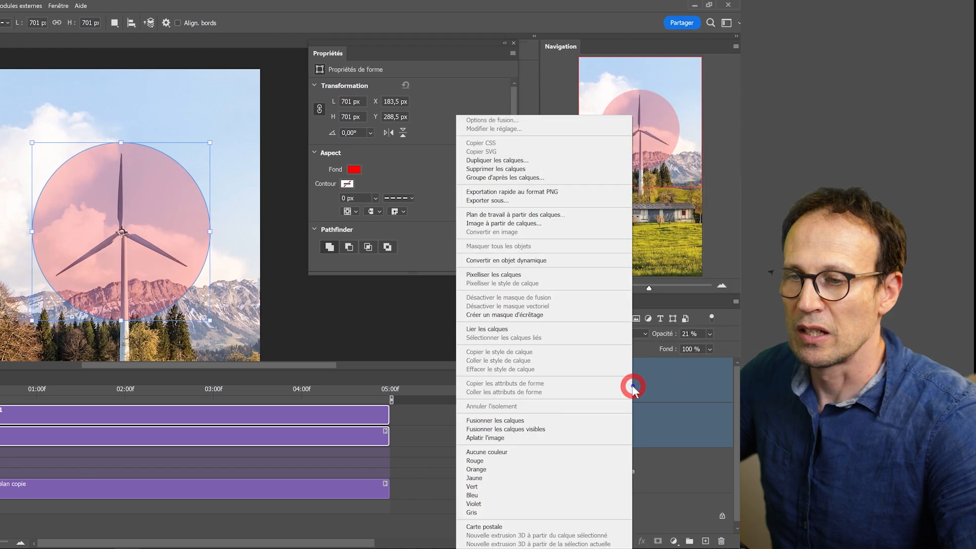
{"action": "left_click", "coordinate": [517, 260]}
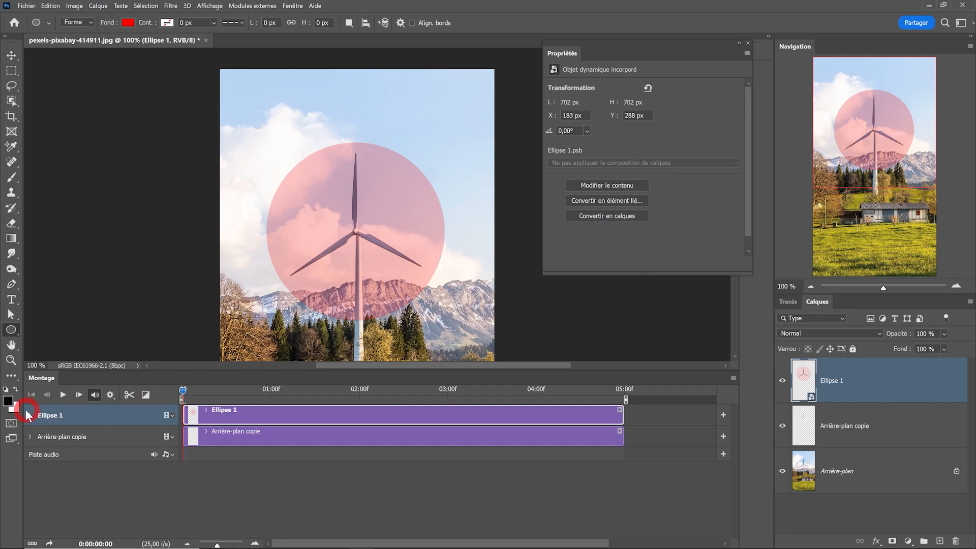
Enable Transformation keyframes for the Ellipse 1 track at its start and rotate the smart object by 180° at 0:00:02:12
{"action": "left_click", "coordinate": [29, 415]}
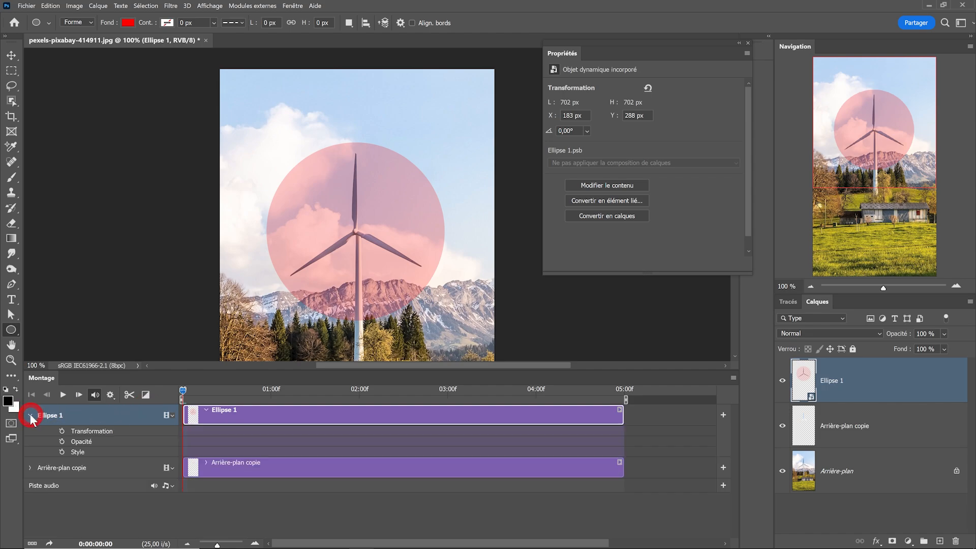
{"action": "left_click", "coordinate": [62, 431]}
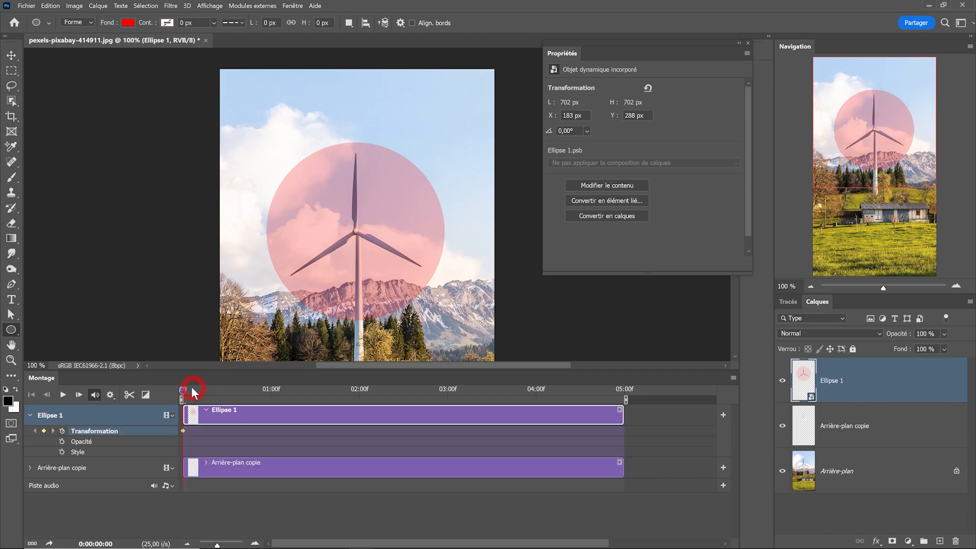
{"action": "left_click_drag", "start_coordinate": [183, 390], "coordinate": [376, 402]}
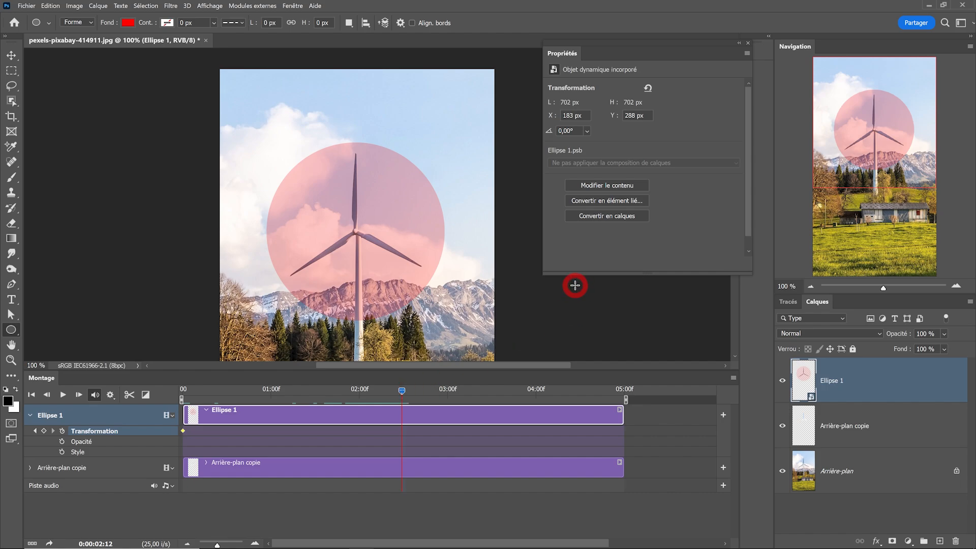
{"action": "left_click", "coordinate": [384, 269]}
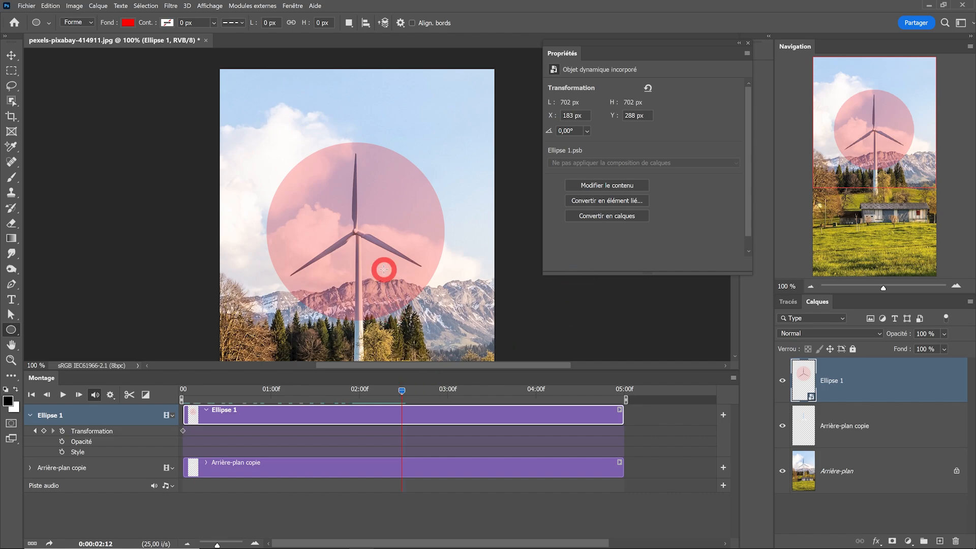
{"action": "key", "text": "ctrl+t"}
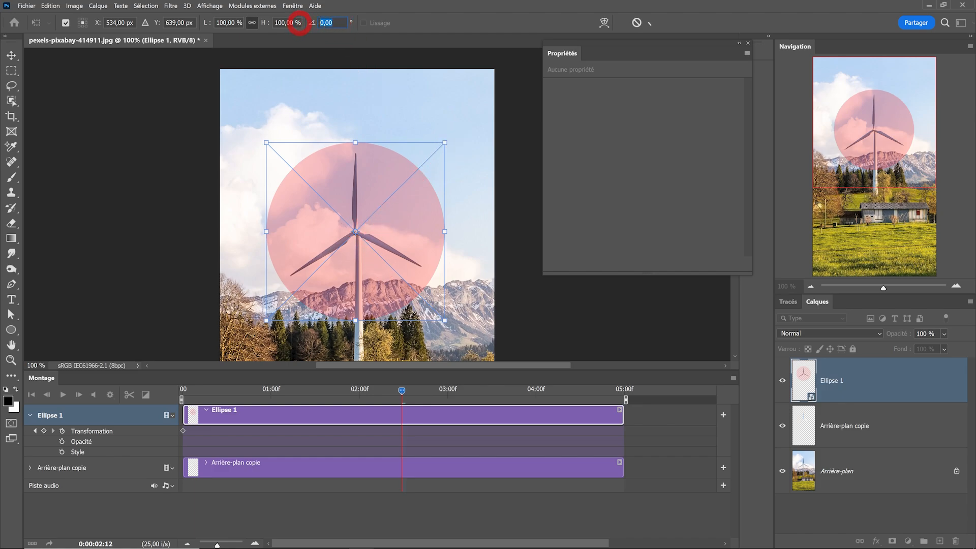
{"action": "type", "text": "180"}
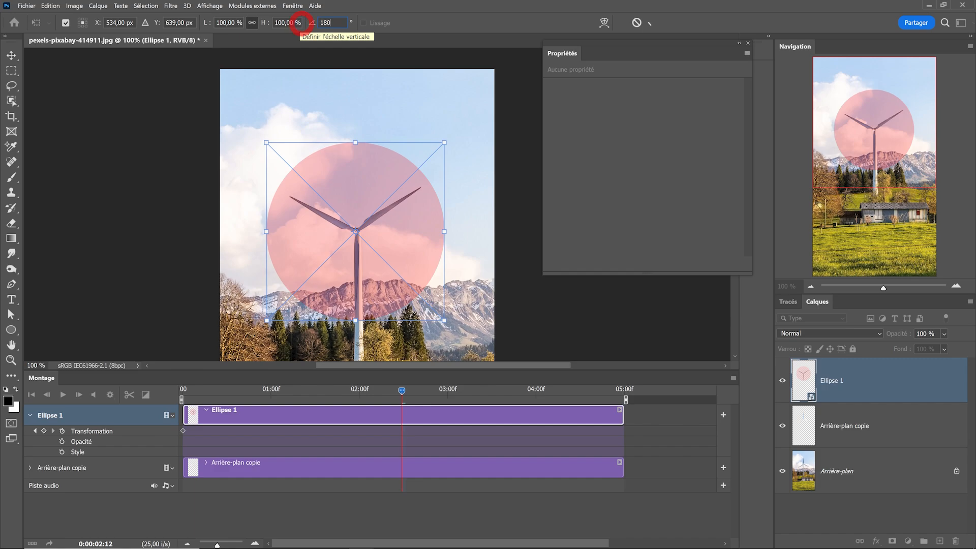
{"action": "key", "text": "Return"}
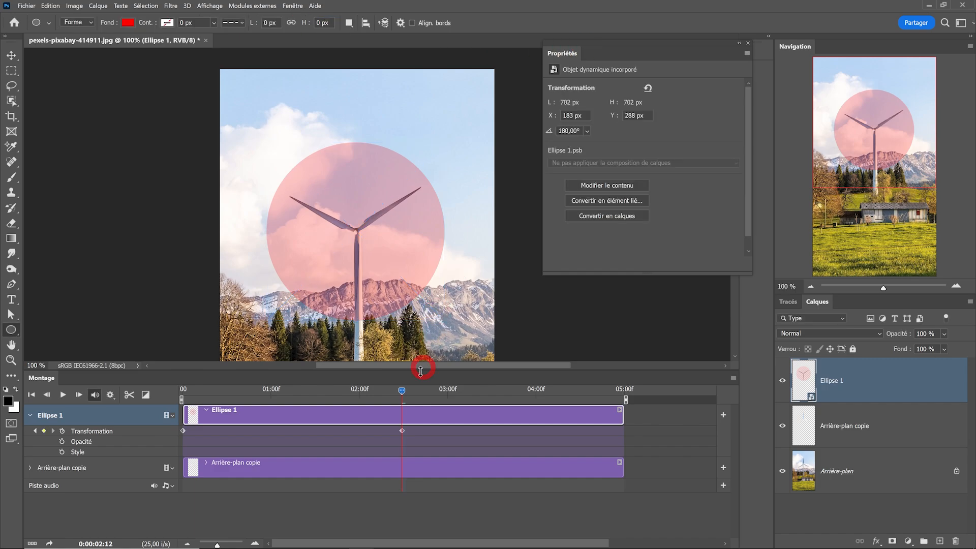
Set the Ellipse 1 smart object's rotation to -1° with Free Transform at 0:00:04:24 in the timeline
{"action": "left_click_drag", "start_coordinate": [465, 393], "coordinate": [624, 395]}
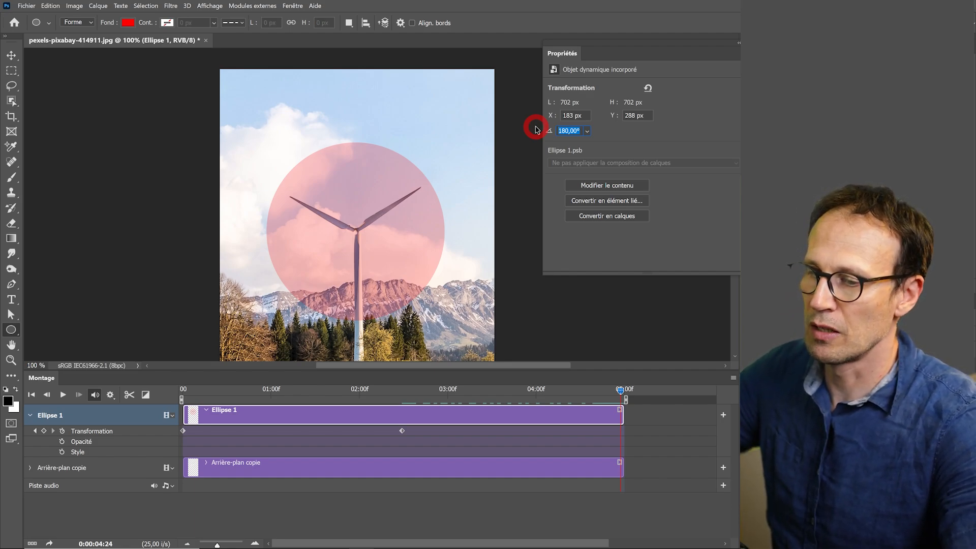
{"action": "key", "text": "ctrl+t"}
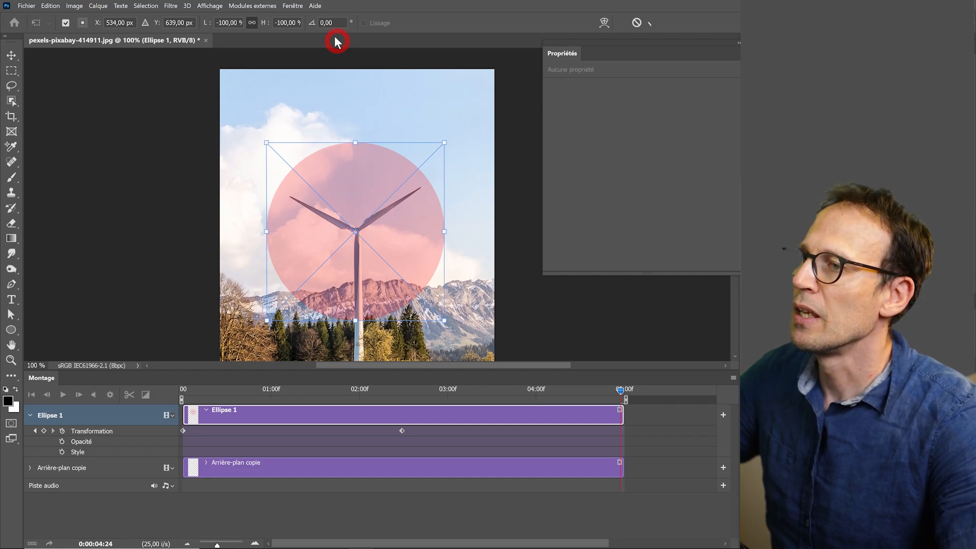
{"action": "left_click_drag", "start_coordinate": [335, 22], "coordinate": [289, 26]}
{"action": "type", "text": "-1"}
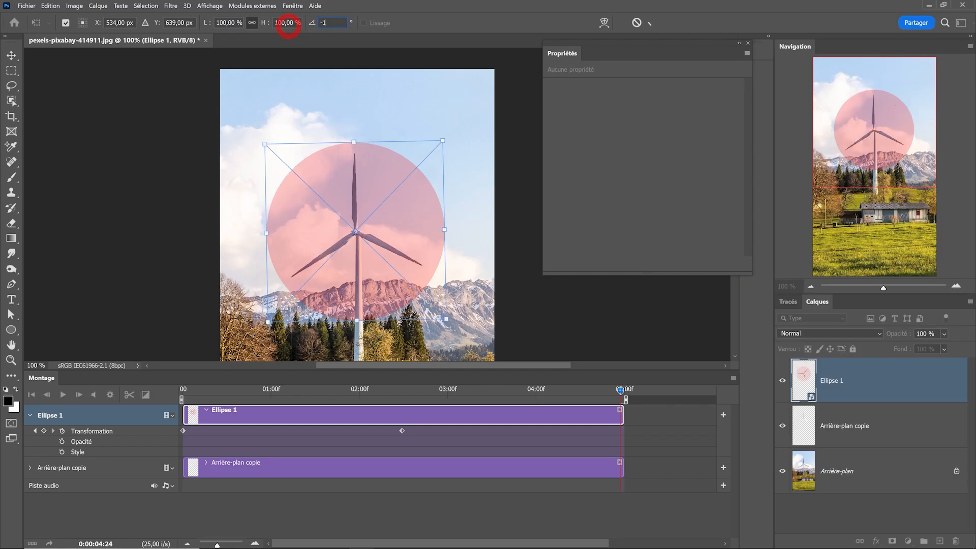
{"action": "key", "text": "Return"}
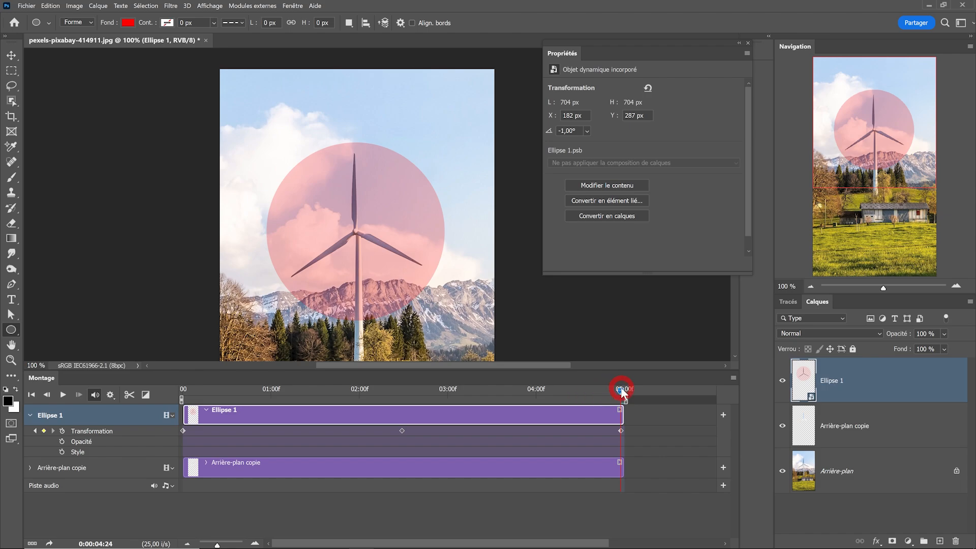
Move back near the start of the timeline and play the animation to check the blade rotation
{"action": "left_click_drag", "start_coordinate": [621, 391], "coordinate": [217, 367]}
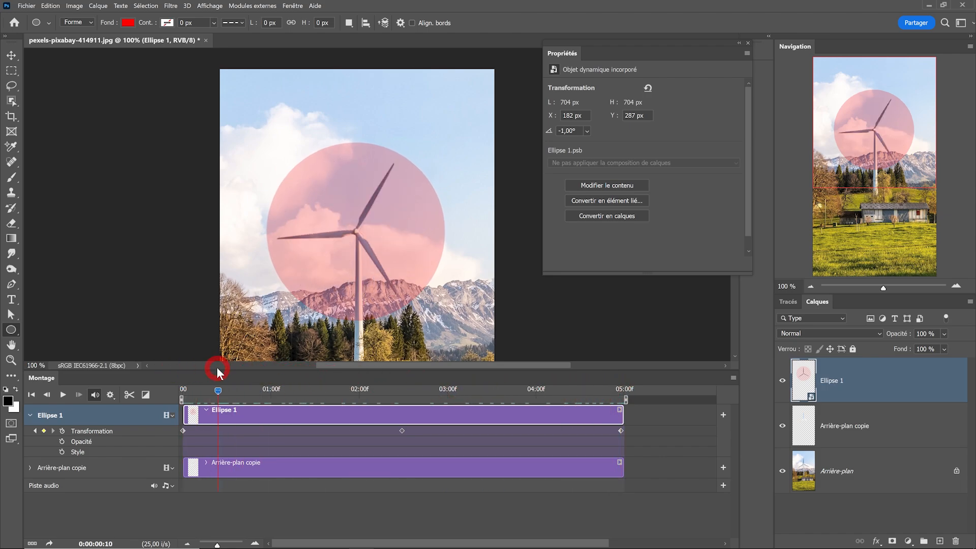
{"action": "key", "text": "space"}
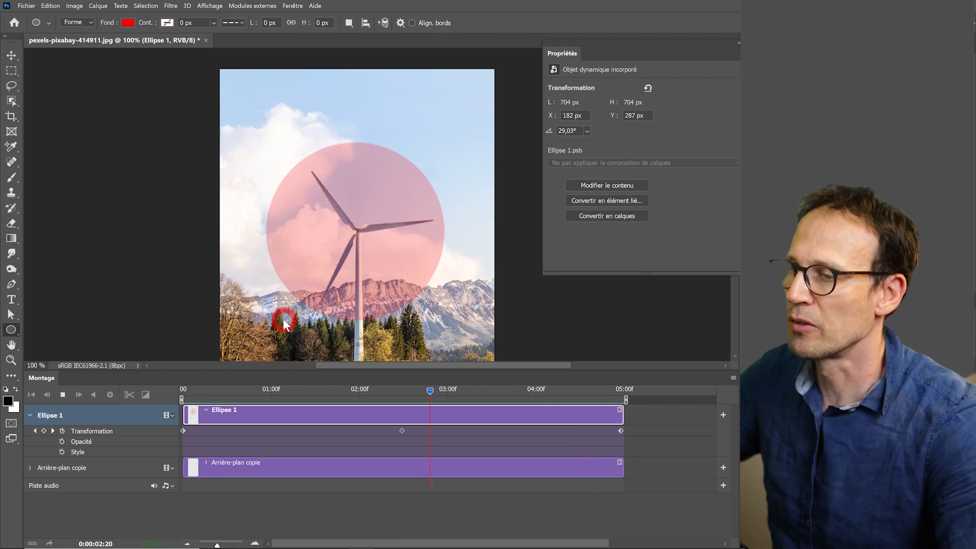
{"action": "key", "text": "space"}
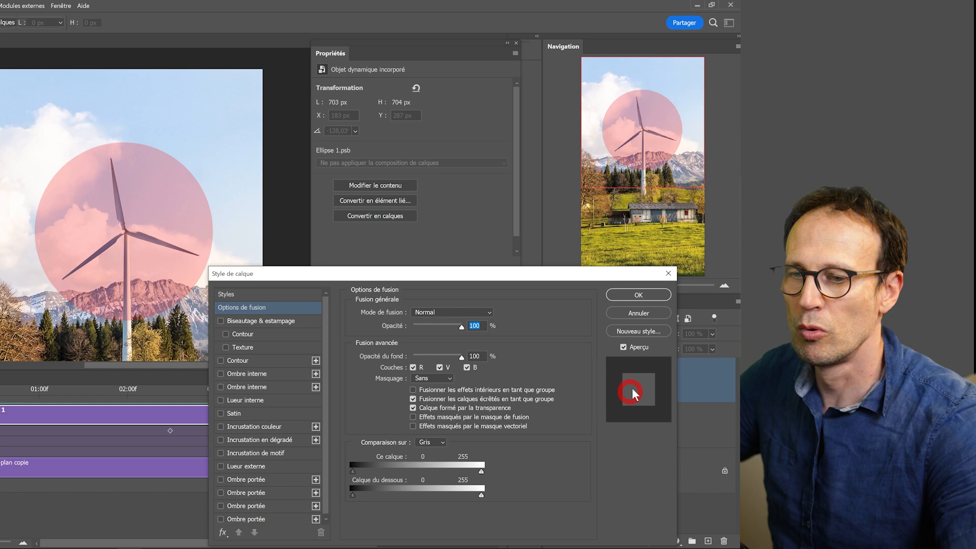
Dismiss the layer style settings and open the contents of the Ellipse 1 smart object for editing
{"action": "left_click", "coordinate": [639, 313]}
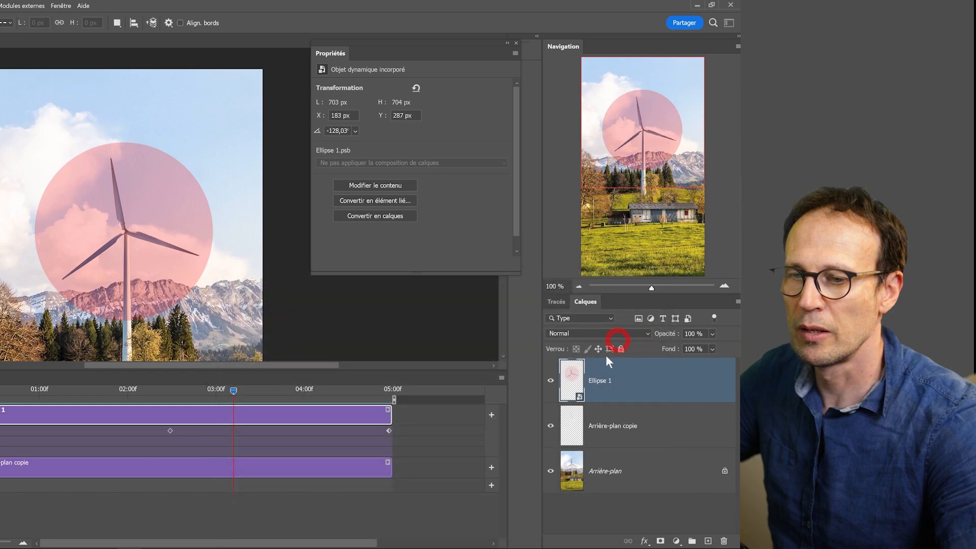
{"action": "double_click", "coordinate": [571, 375]}
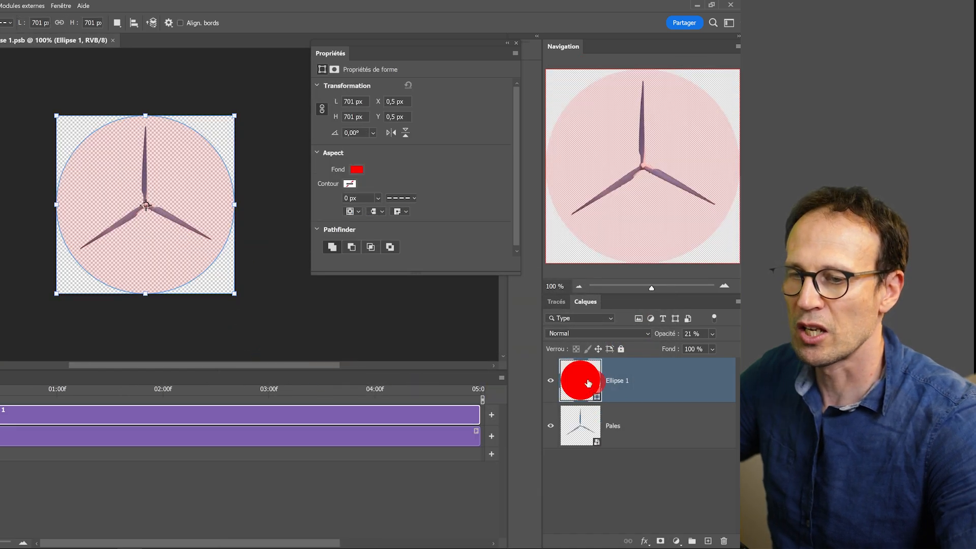
Hide the red Ellipse 1 shape layer inside the smart object, then close its document and save the changes
{"action": "left_click", "coordinate": [550, 382]}
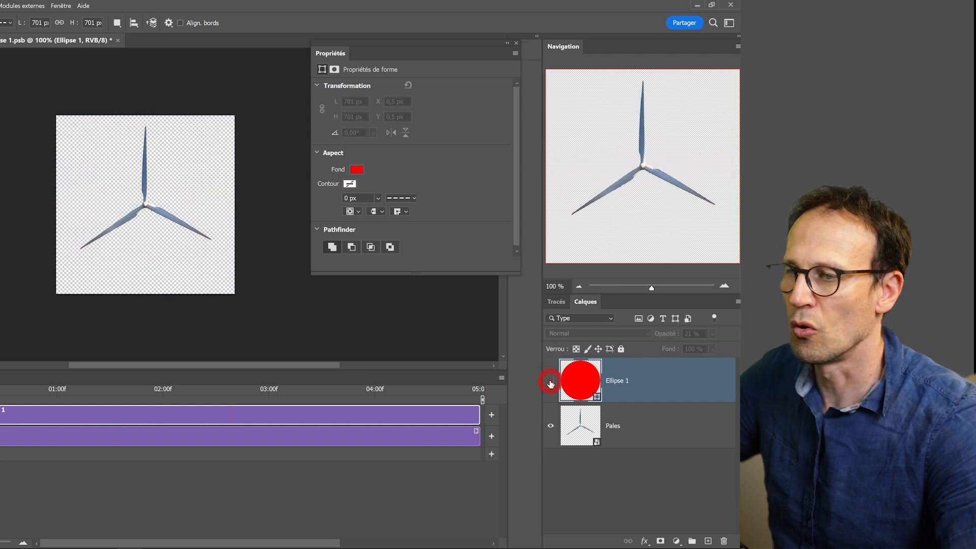
{"action": "left_click", "coordinate": [119, 41]}
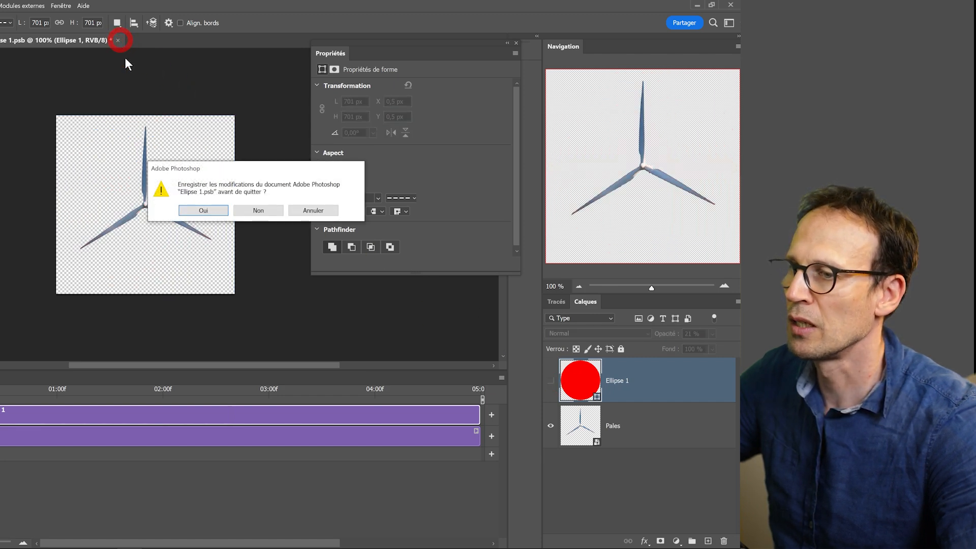
{"action": "left_click", "coordinate": [198, 210]}
Play the wind turbine animation in the timeline to check the blade rotation without the red circle, then stop playback
{"action": "left_click", "coordinate": [236, 393]}
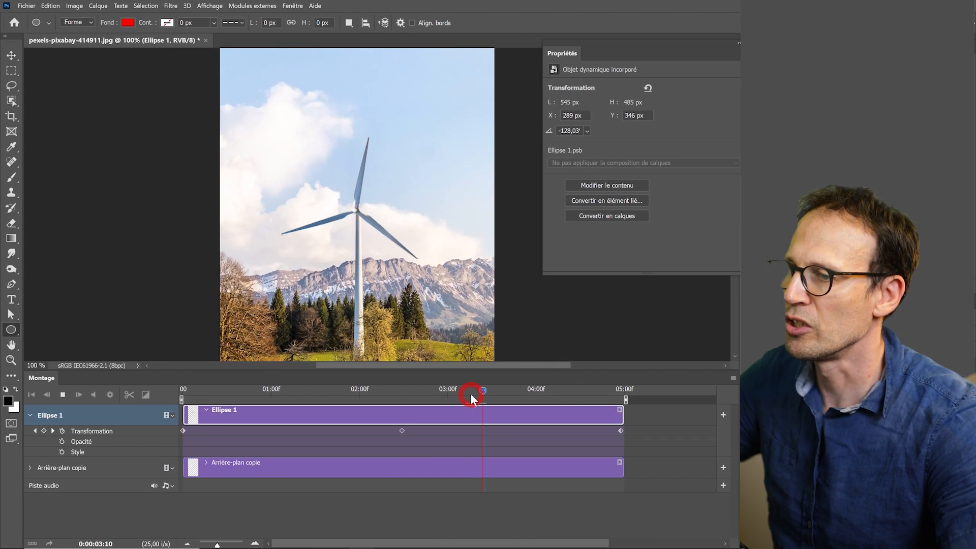
{"action": "key", "text": "space"}
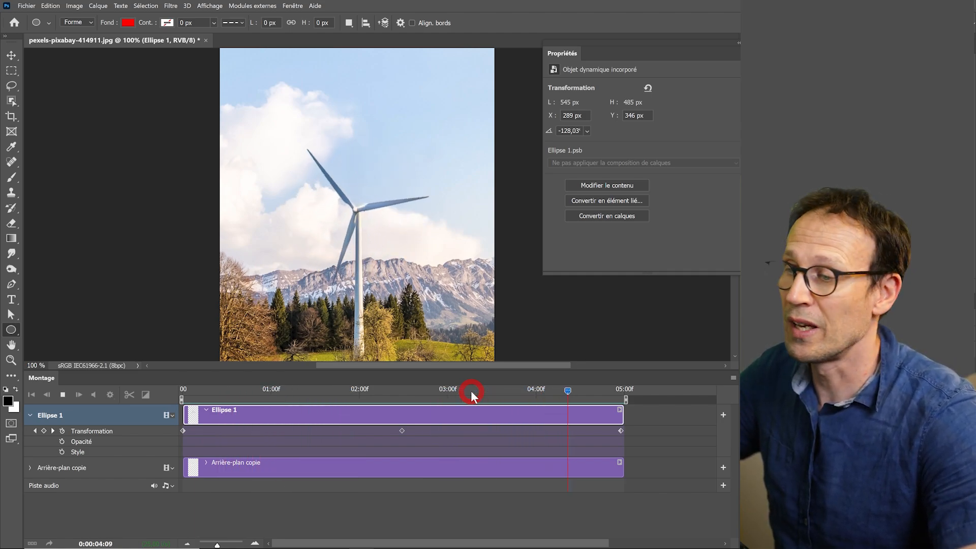
{"action": "key", "text": "space"}
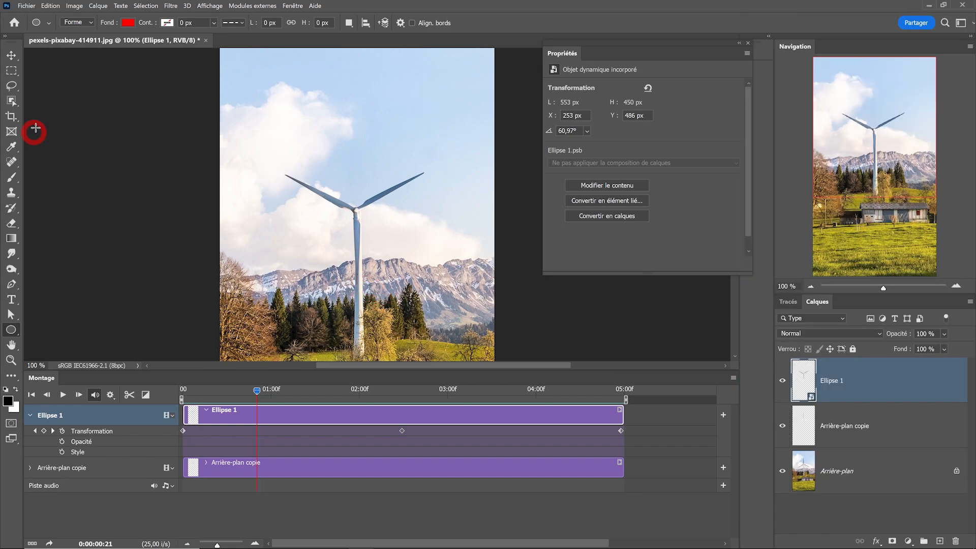
Open the legacy Save for Web export for the animation as a GIF, reviewing its image size and keeping 256 colours
{"action": "left_click", "coordinate": [27, 7]}
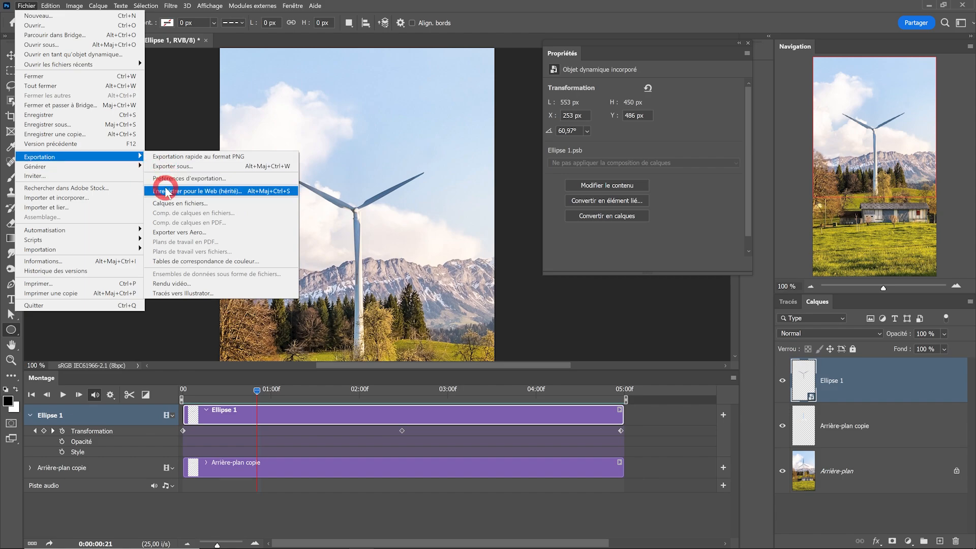
{"action": "left_click", "coordinate": [166, 192]}
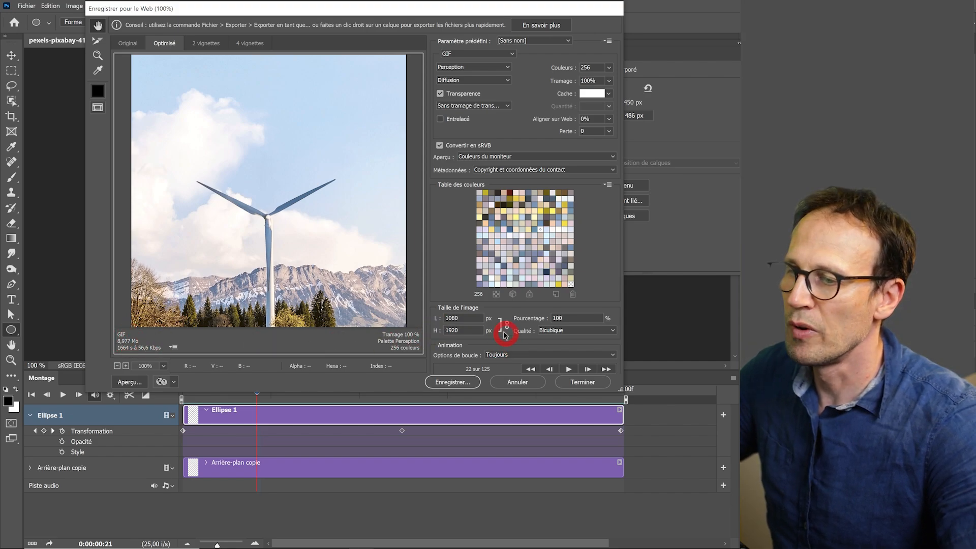
{"action": "left_click", "coordinate": [457, 318]}
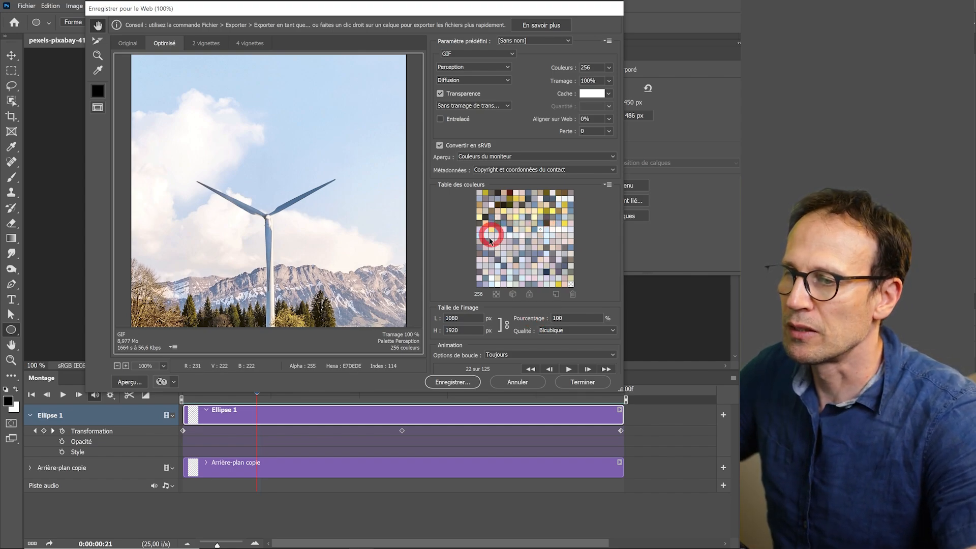
{"action": "left_click", "coordinate": [609, 68]}
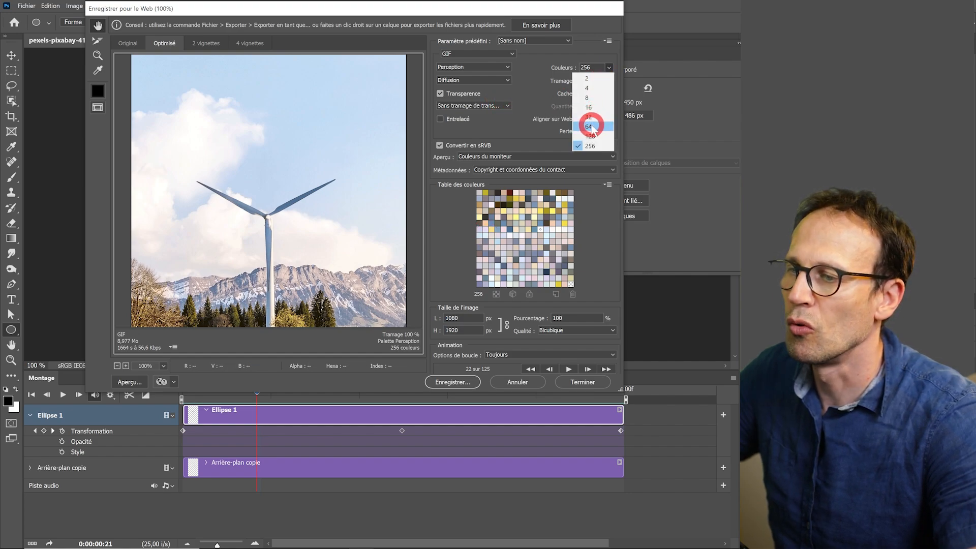
{"action": "left_click", "coordinate": [590, 126]}
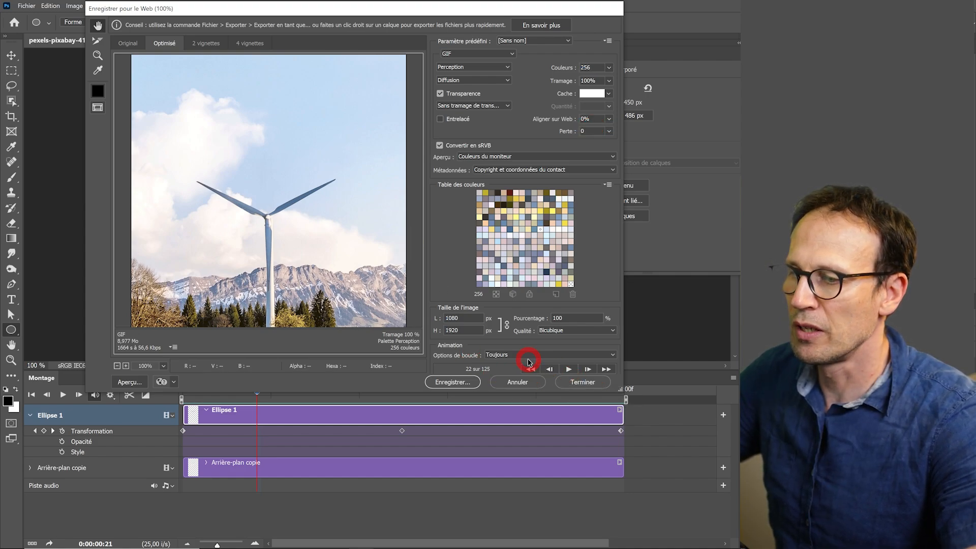
Set the GIF's looping option to Toujours (forever) and save the optimised animation
{"action": "left_click", "coordinate": [517, 359]}
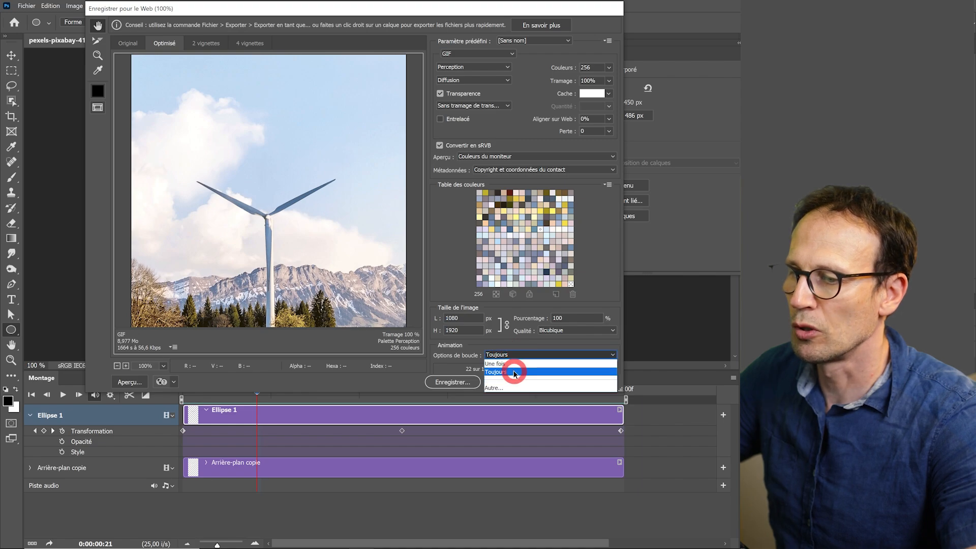
{"action": "left_click", "coordinate": [512, 370]}
{"action": "left_click", "coordinate": [455, 382]}
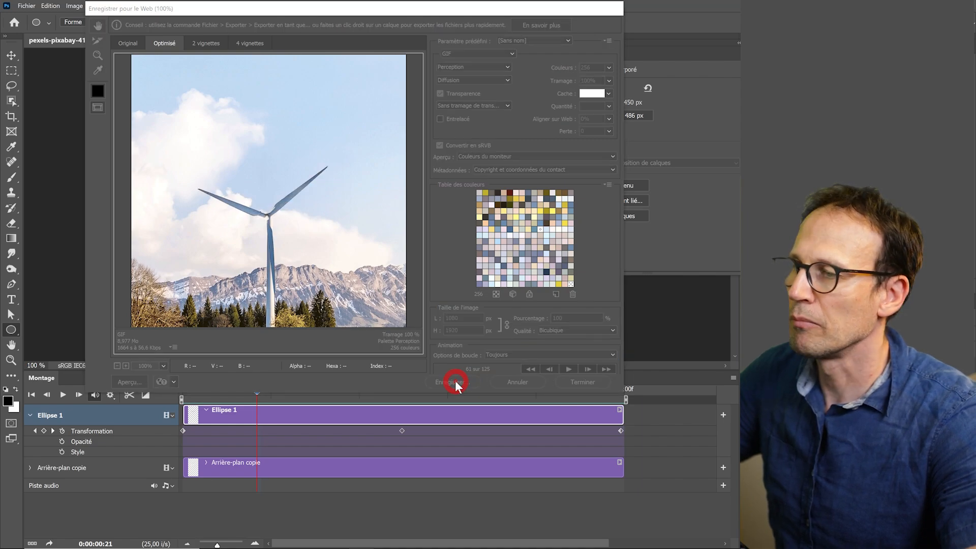